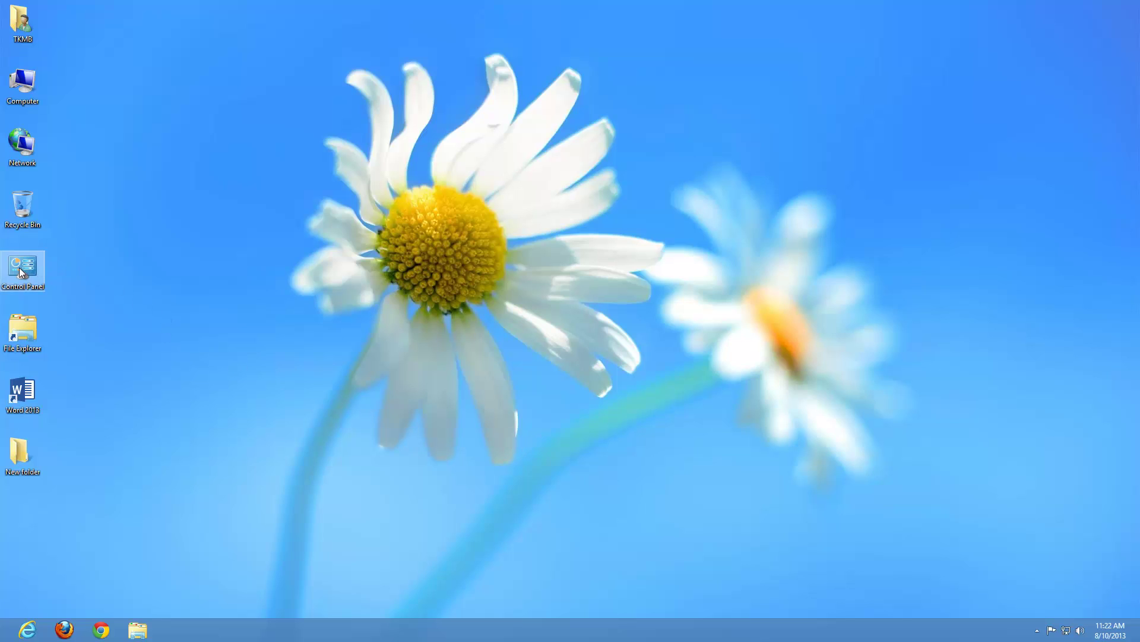
Step: Open Control Panel from its desktop icon, reposition the window and close it again
double_click(28, 262)
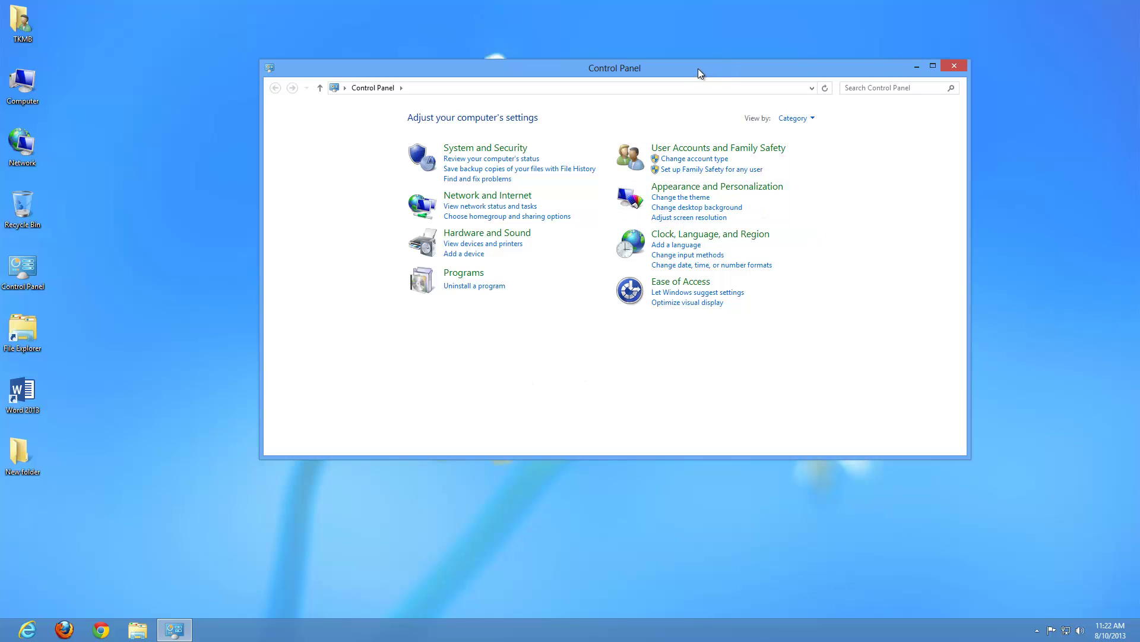
drag(698, 69, 740, 53)
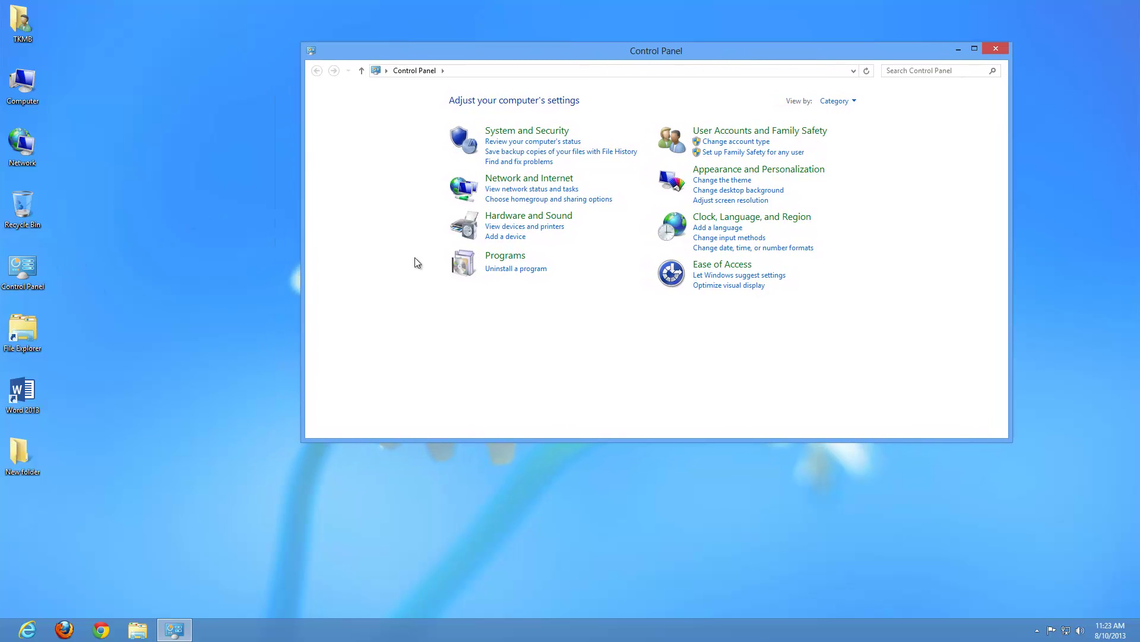
click(1001, 47)
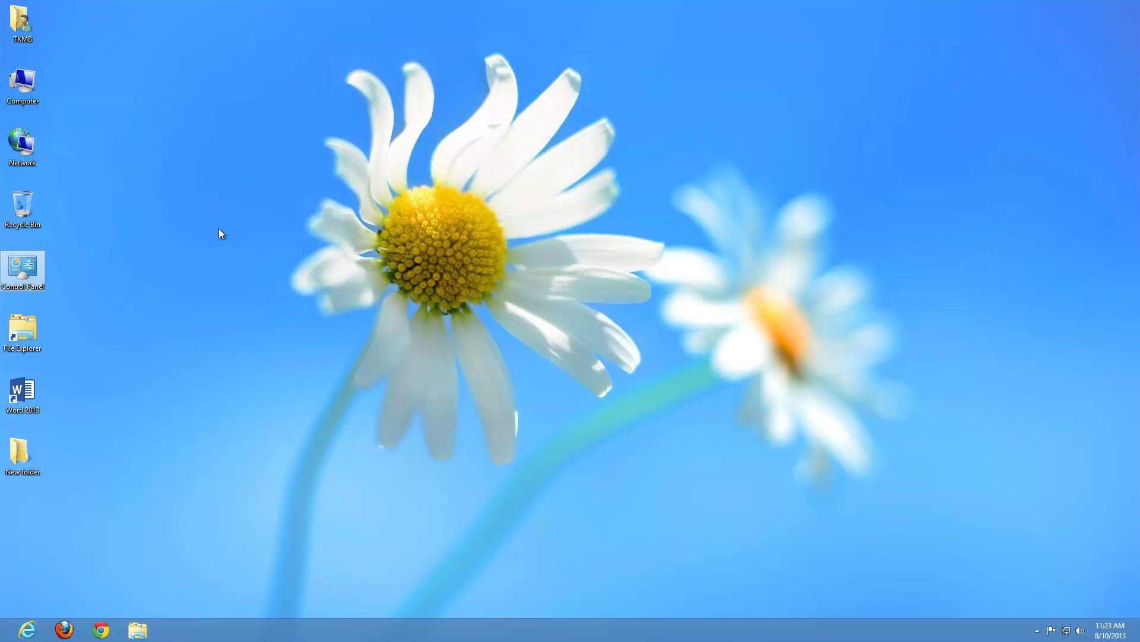
Step: Open the desktop icon settings from Personalization and hide the Control Panel icon from the desktop
right_click(198, 219)
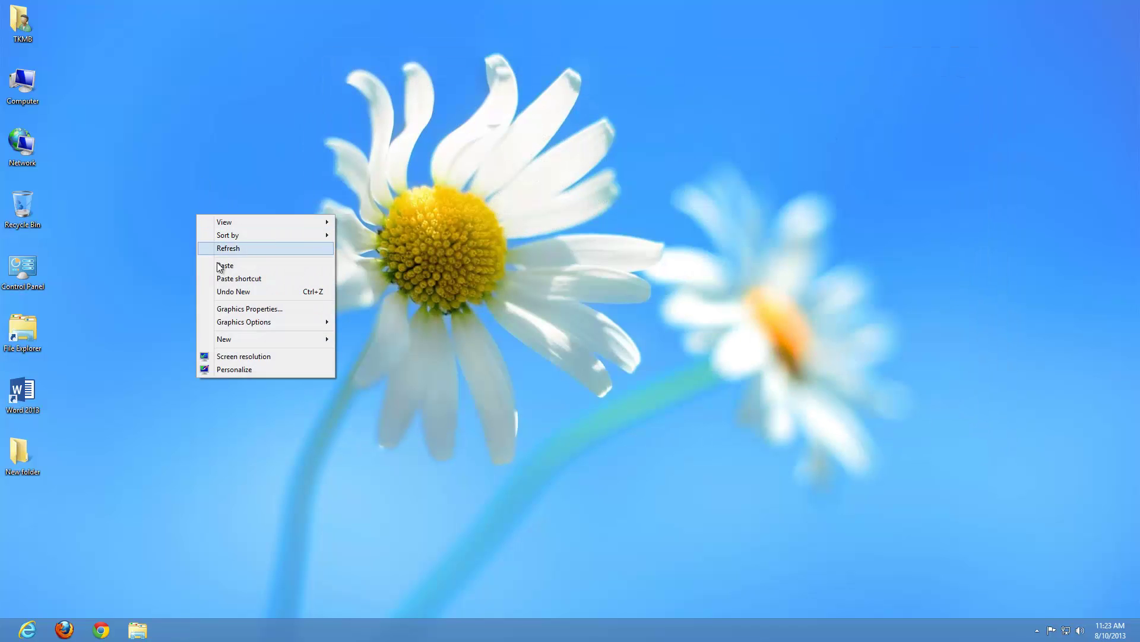
click(249, 370)
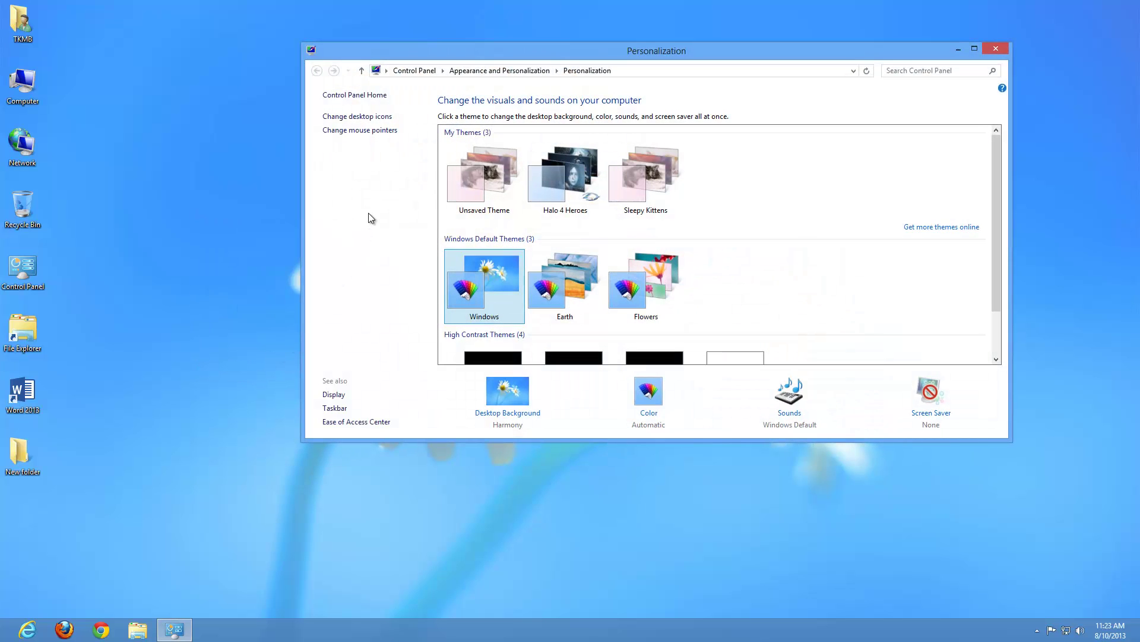
click(355, 117)
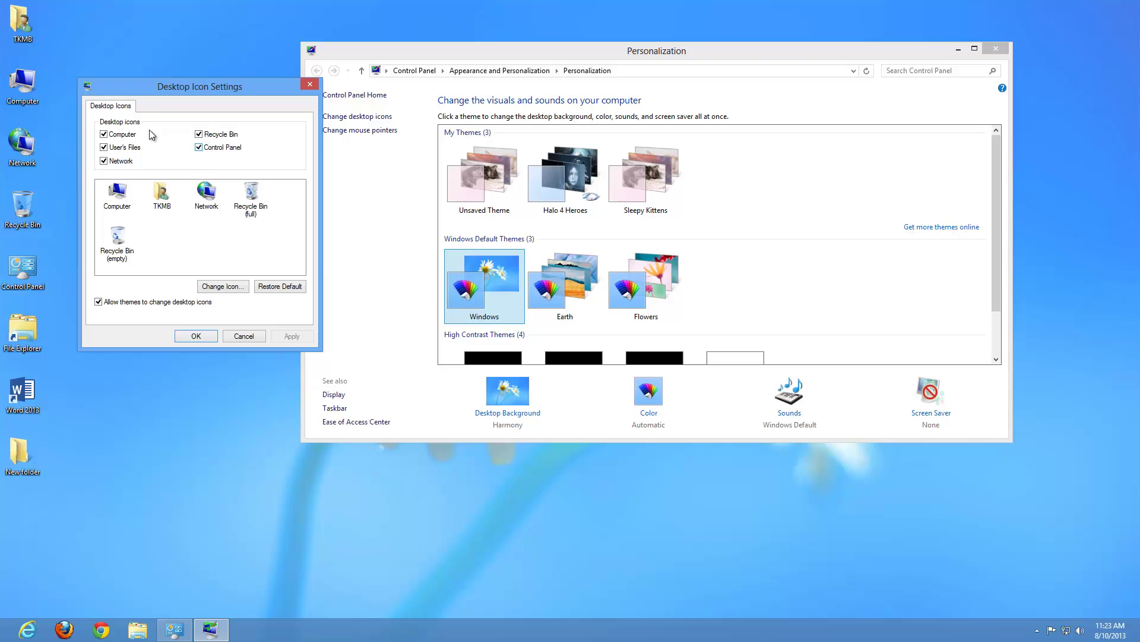
click(199, 149)
click(292, 337)
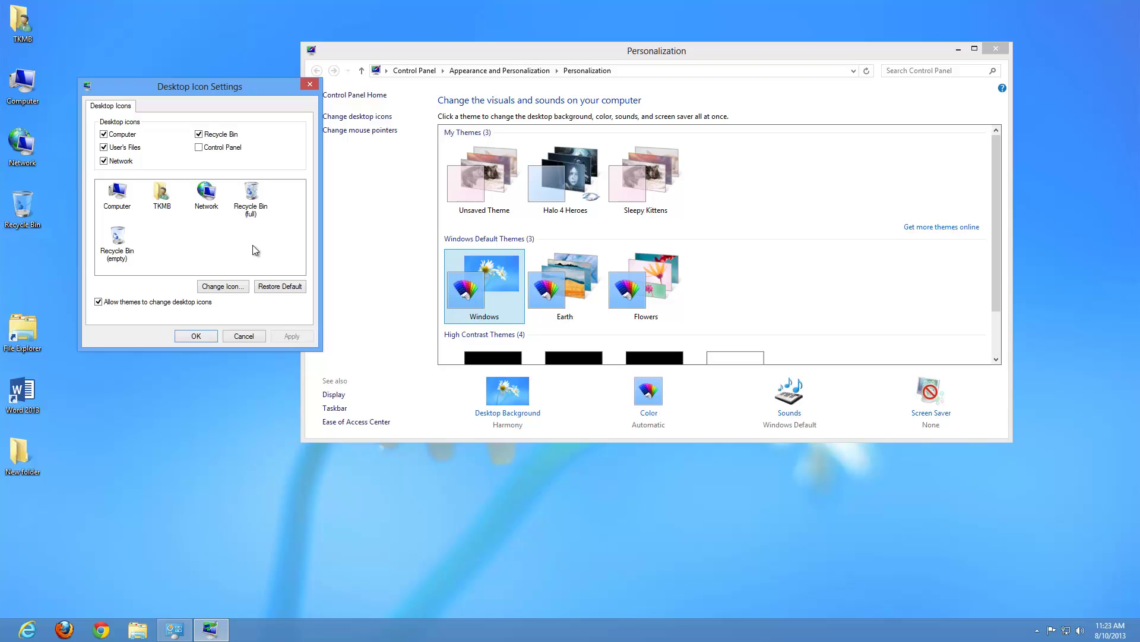
Step: Show the Control Panel icon on the desktop again and close the icon settings and Personalization windows
click(199, 148)
click(292, 336)
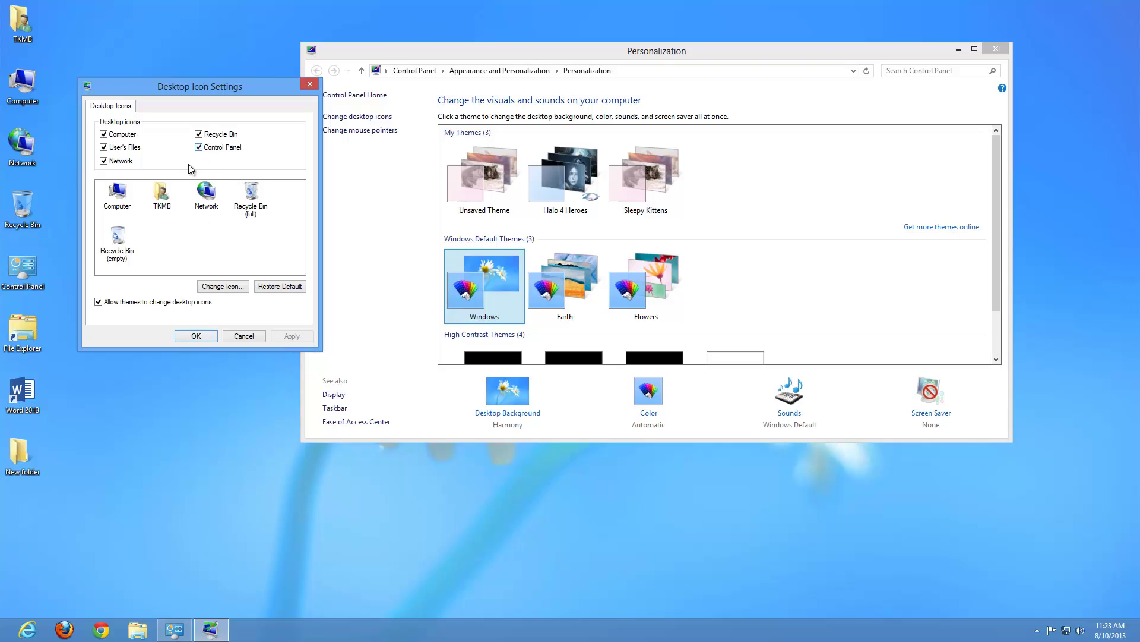
click(249, 334)
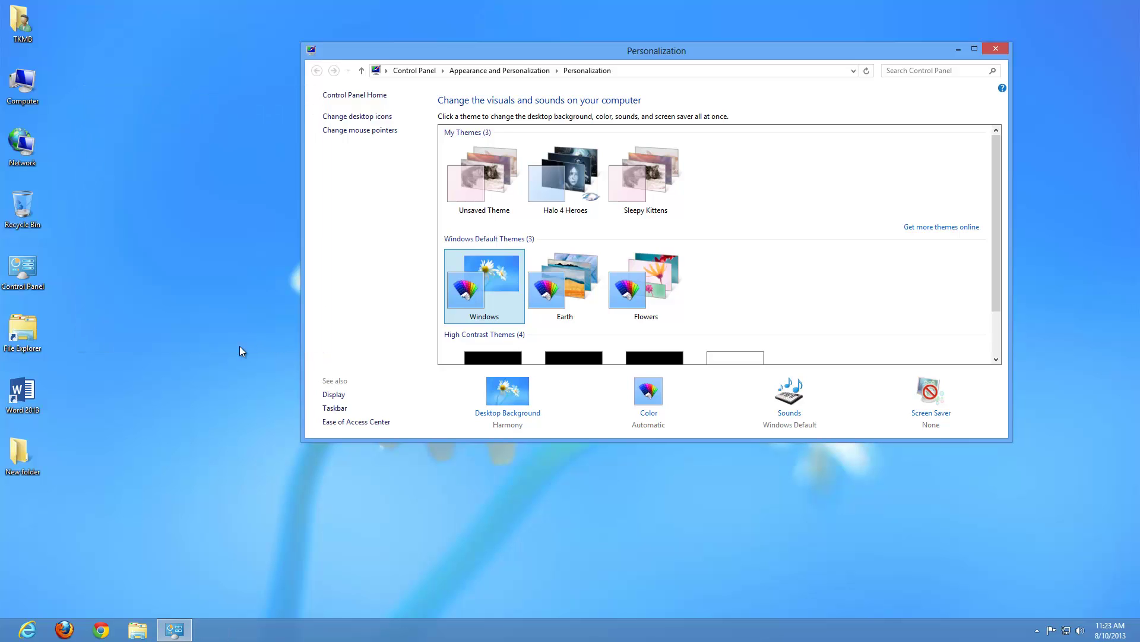
click(996, 45)
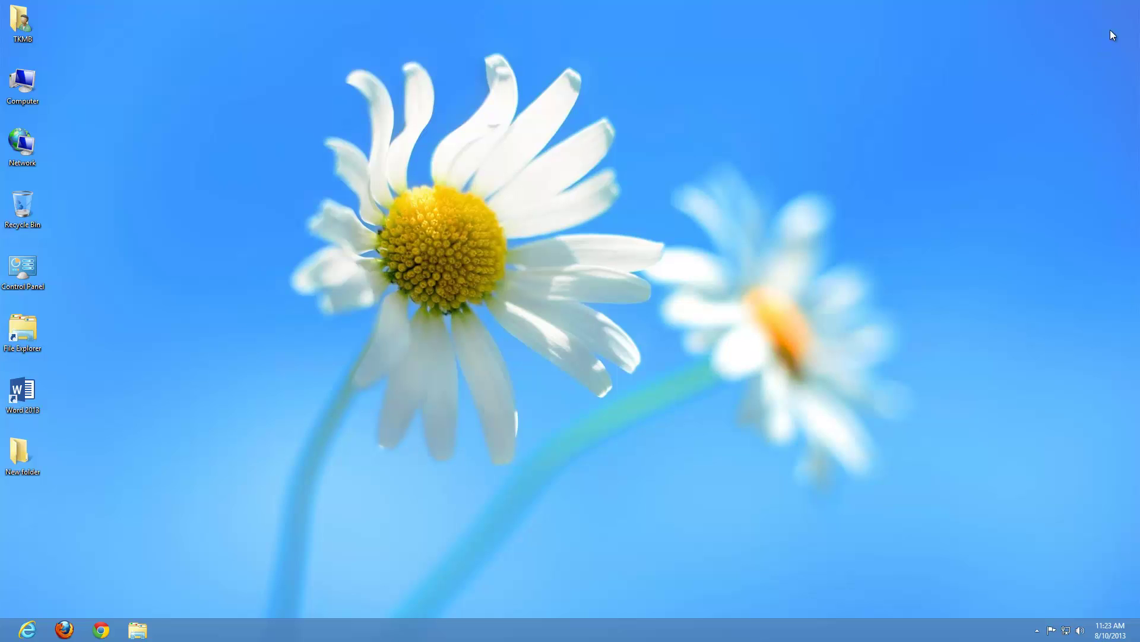
Step: Open Control Panel from the Windows System group in the full list of apps
mouse_move(1139, 5)
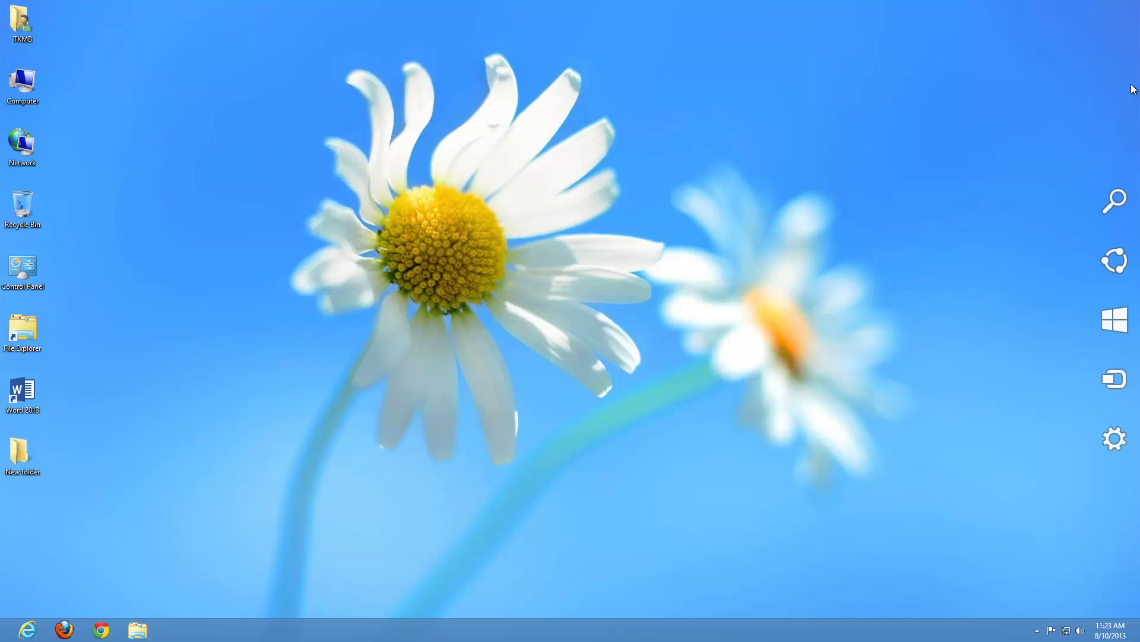
click(1125, 205)
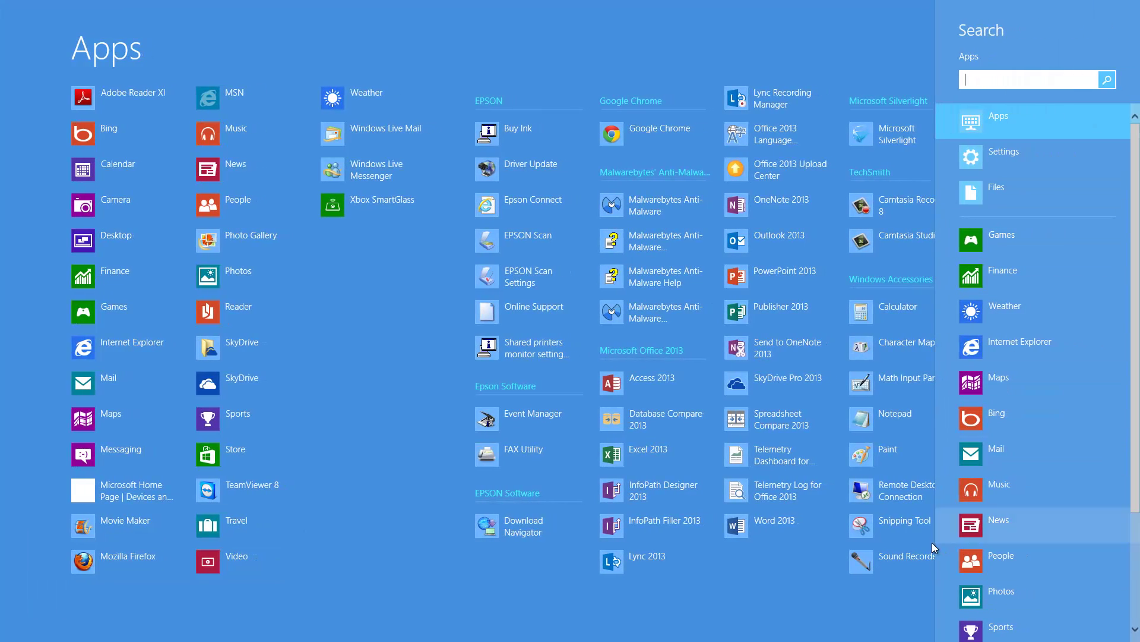
drag(815, 639, 1026, 640)
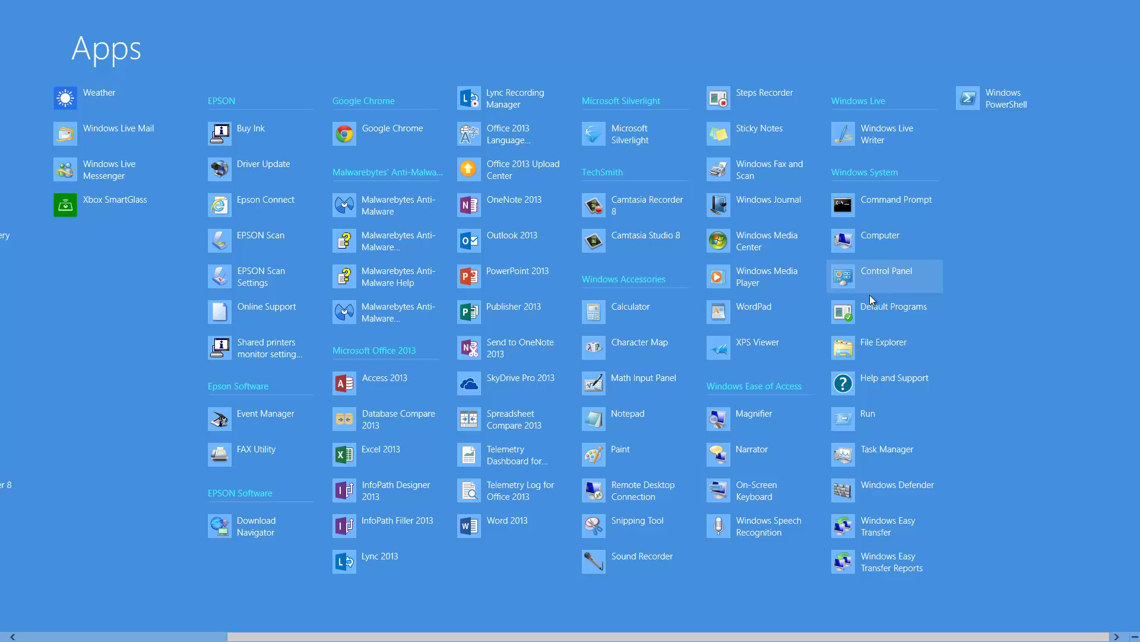
scroll(927, 638, left, 3)
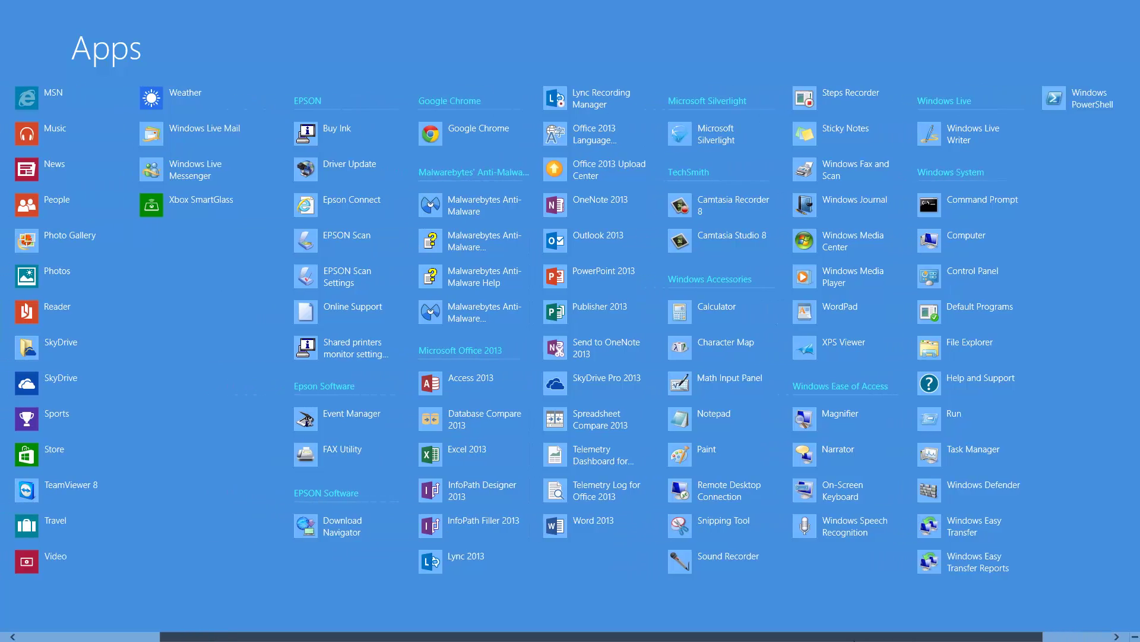
scroll(555, 364, right, 3)
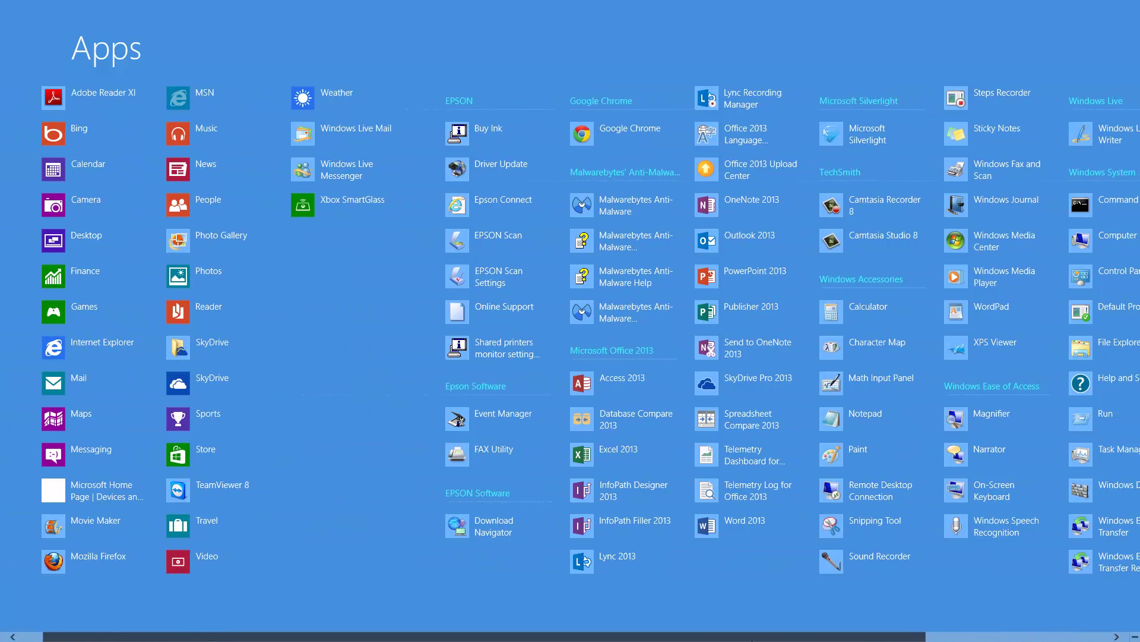
scroll(579, 348, right, 1)
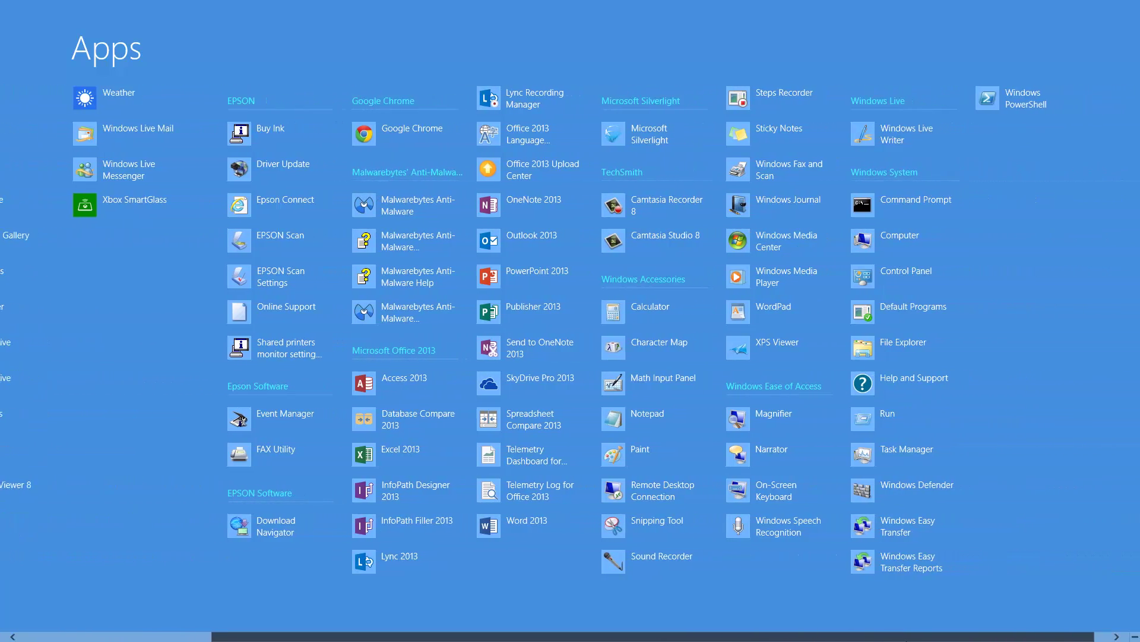
scroll(571, 357, left, 2)
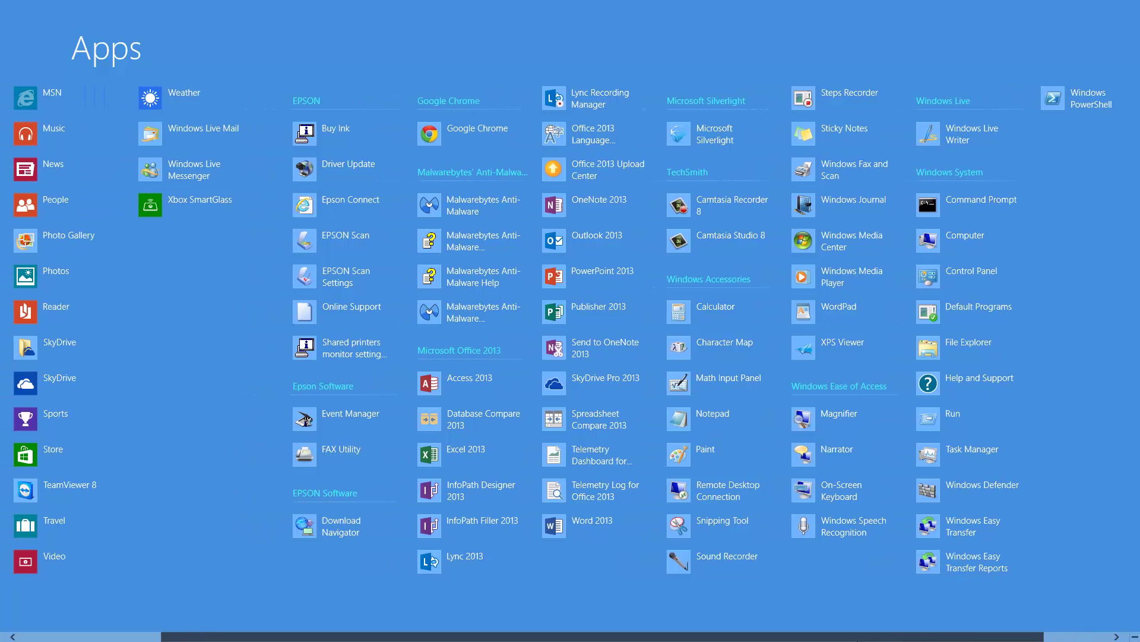
scroll(571, 357, left, 2)
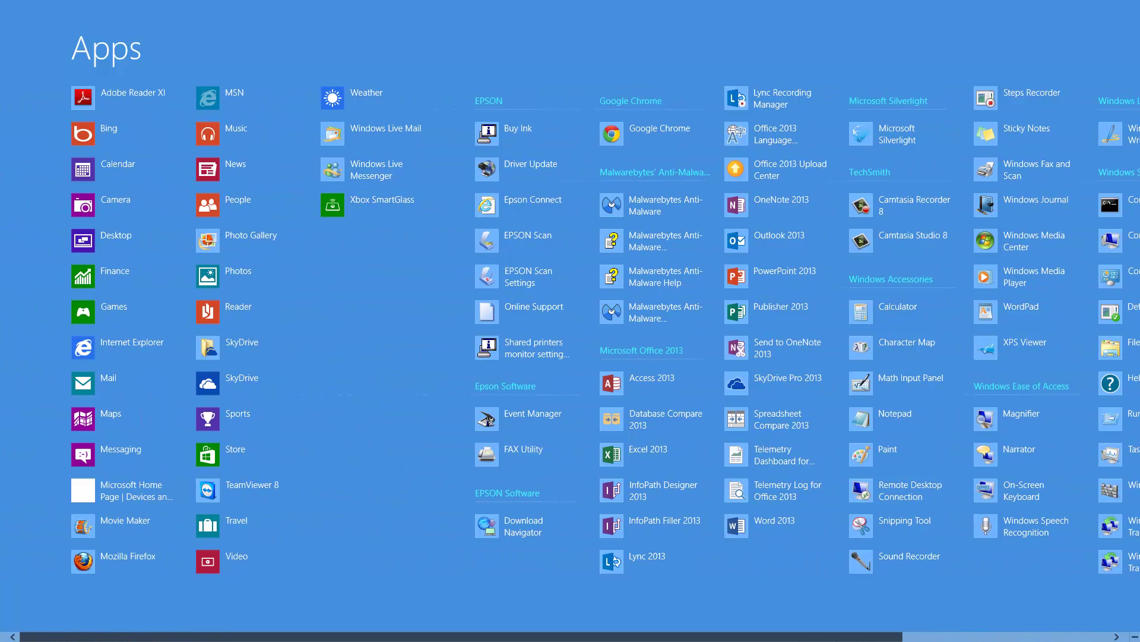
mouse_move(727, 639)
mouse_down()
mouse_move(922, 640)
mouse_move(737, 639)
mouse_up()
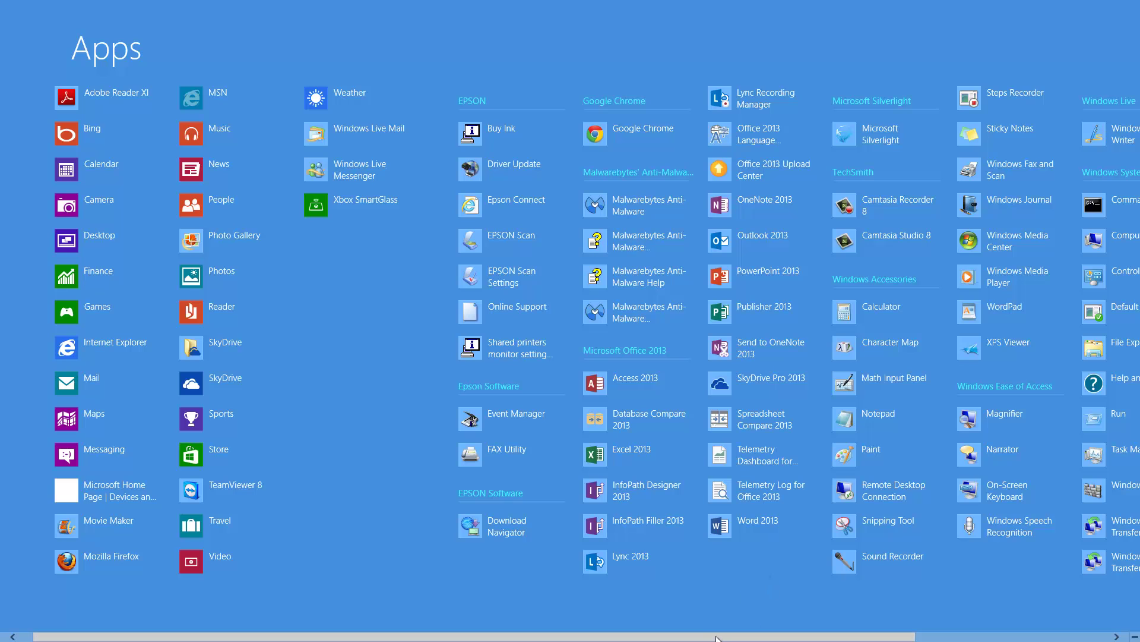
drag(758, 639, 953, 638)
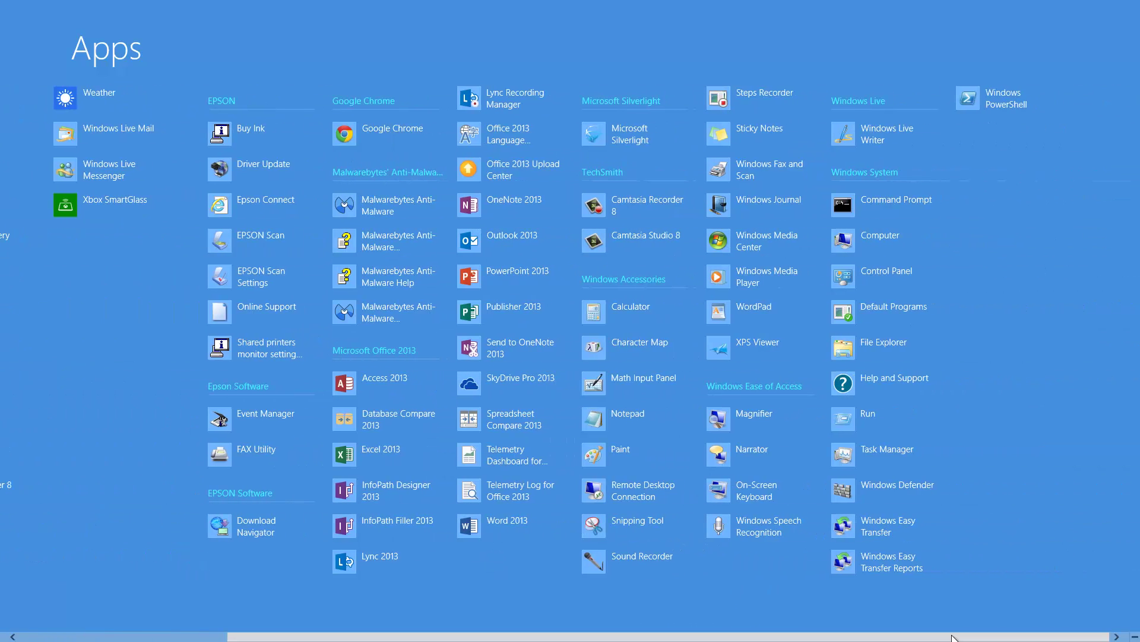
click(860, 283)
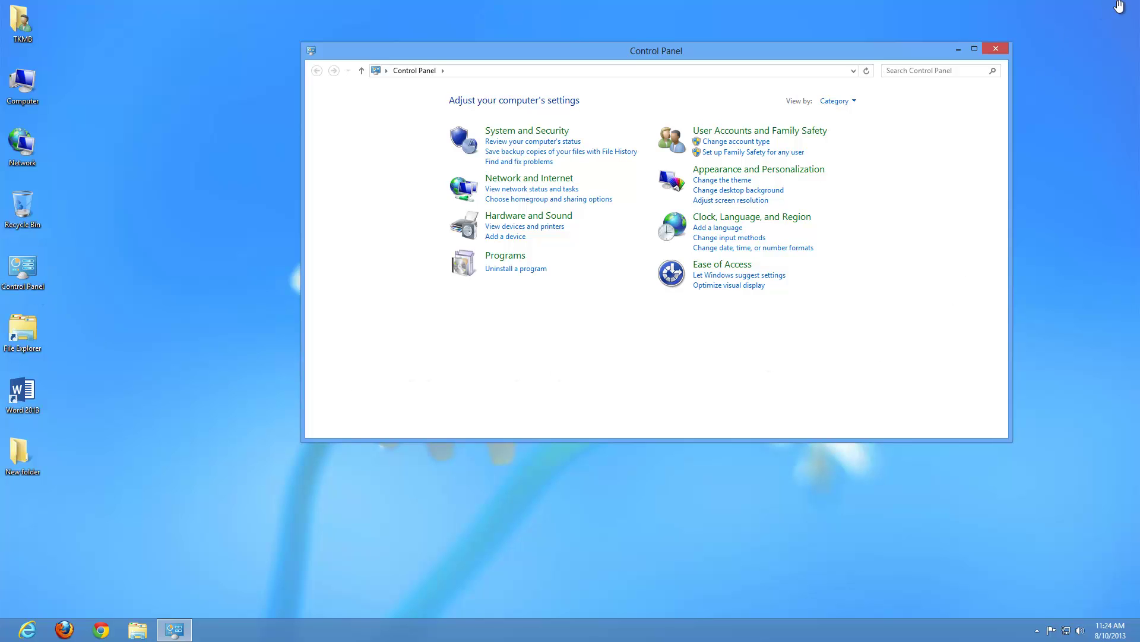
Step: Bring up the charms bar once more, dismiss it and close the Control Panel window
mouse_move(1136, 2)
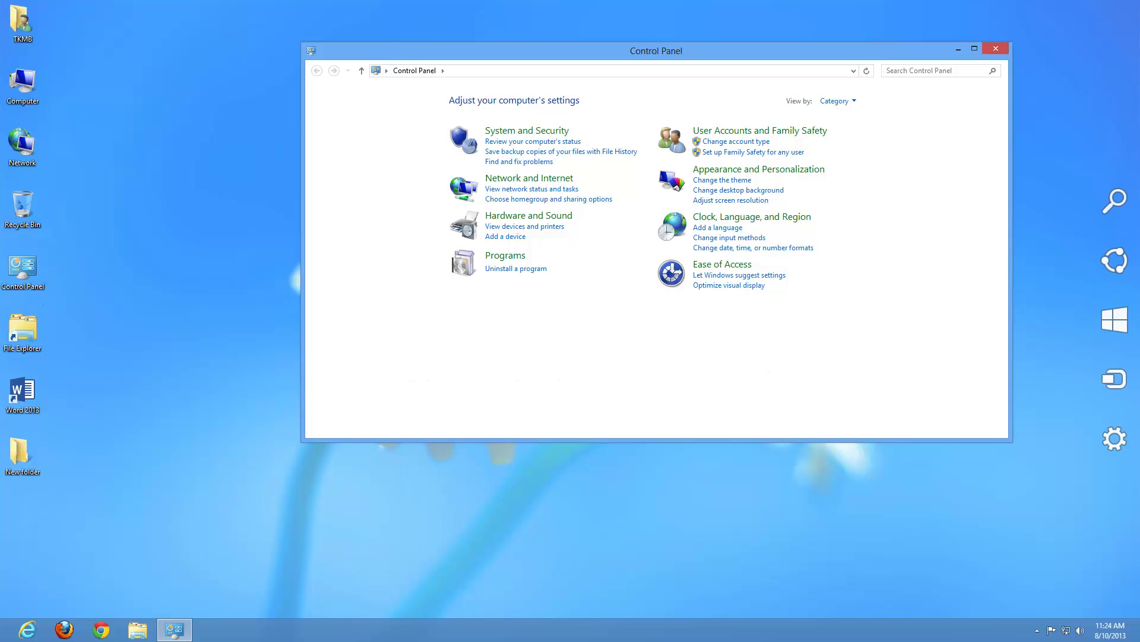
click(1056, 169)
click(1000, 46)
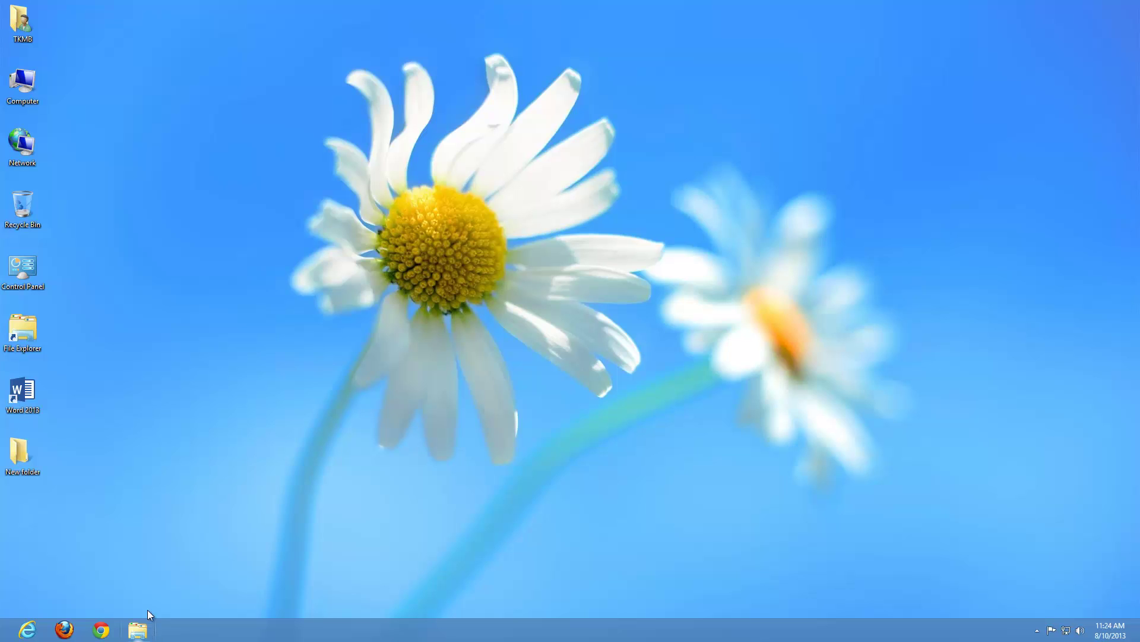
Step: Open Computer in File Explorer, expand the ribbon and launch Control Panel from there
double_click(18, 336)
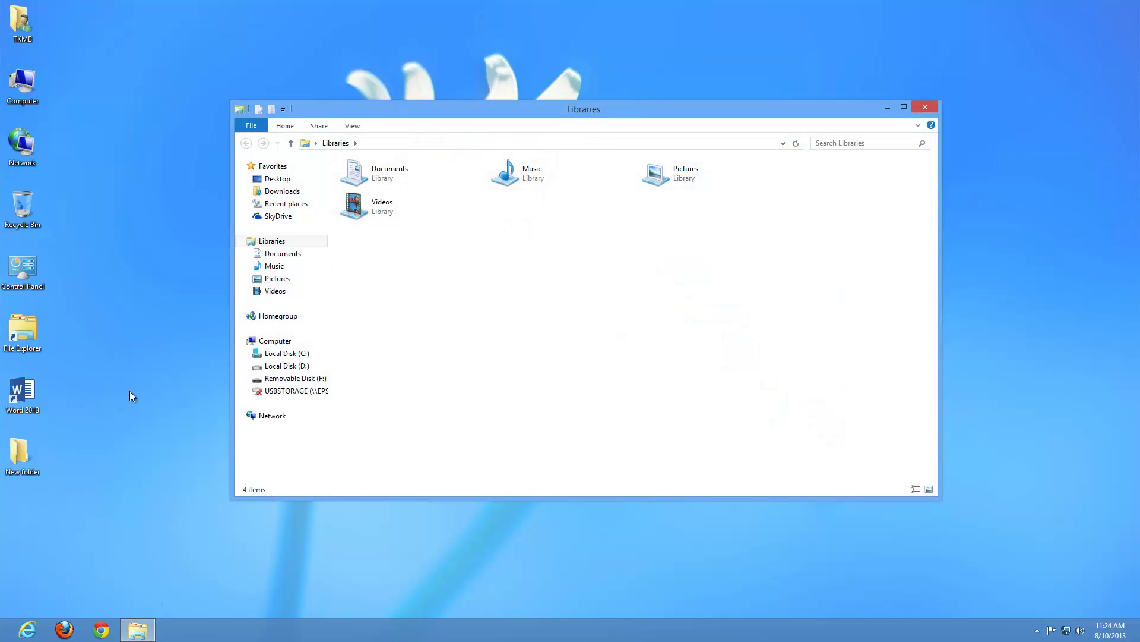
click(274, 342)
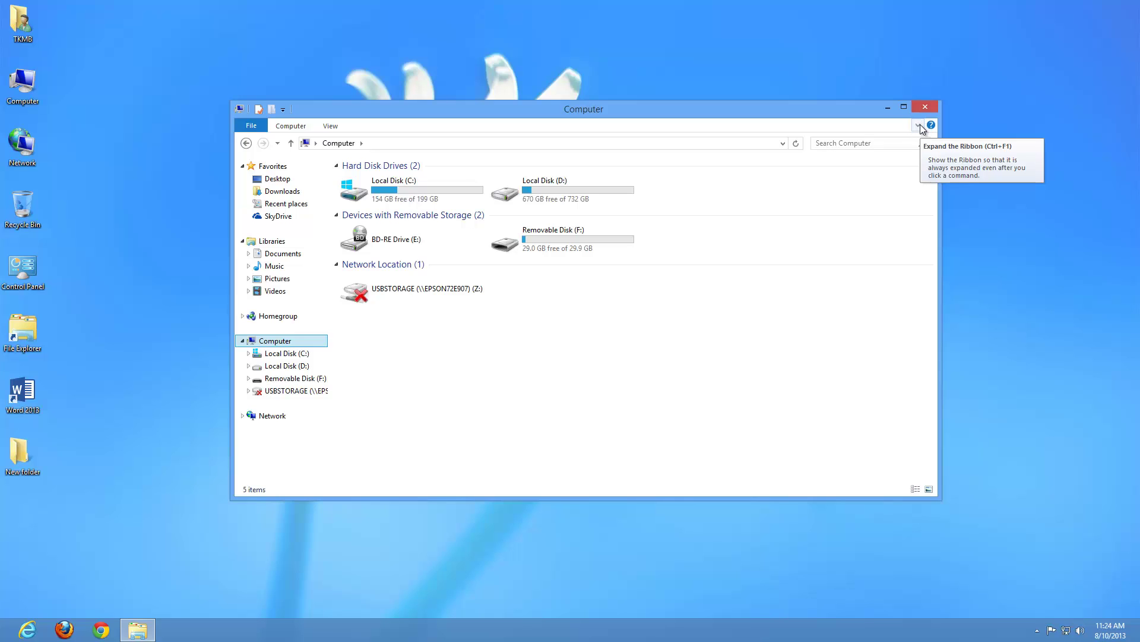
click(918, 126)
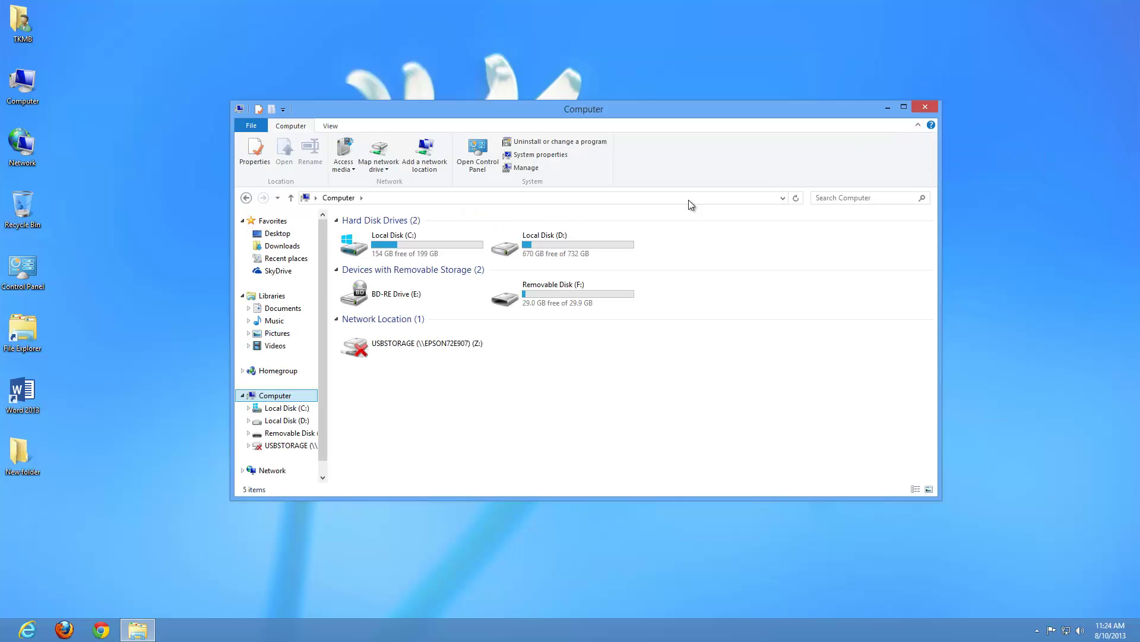
click(483, 158)
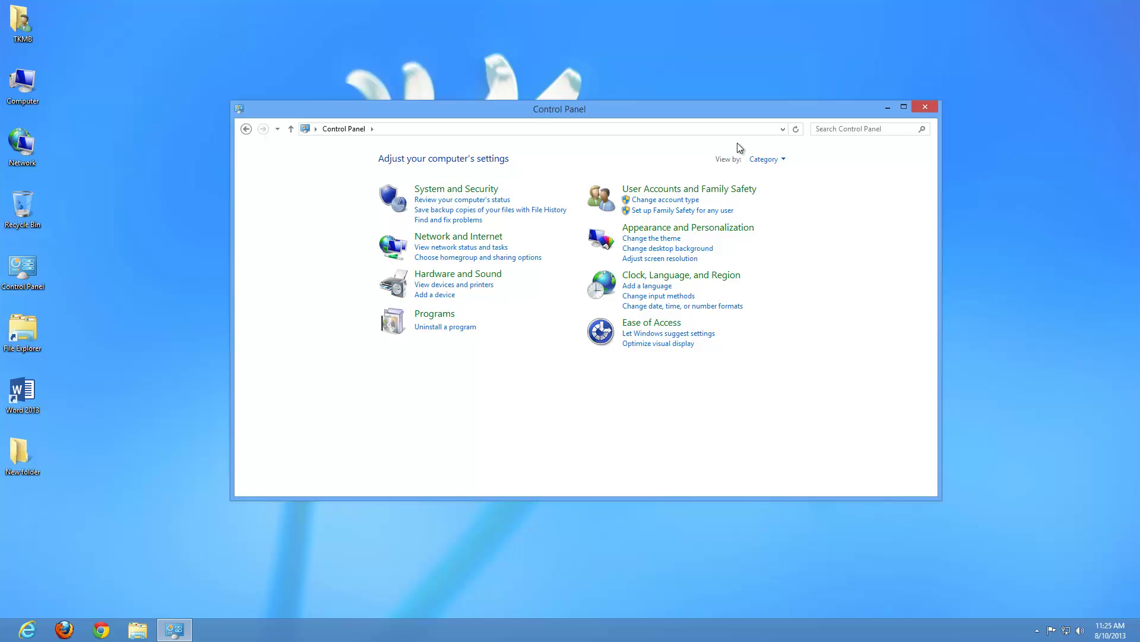
Step: Maximize the Control Panel window and try the large icons view followed by the small icons view
drag(657, 111, 626, 80)
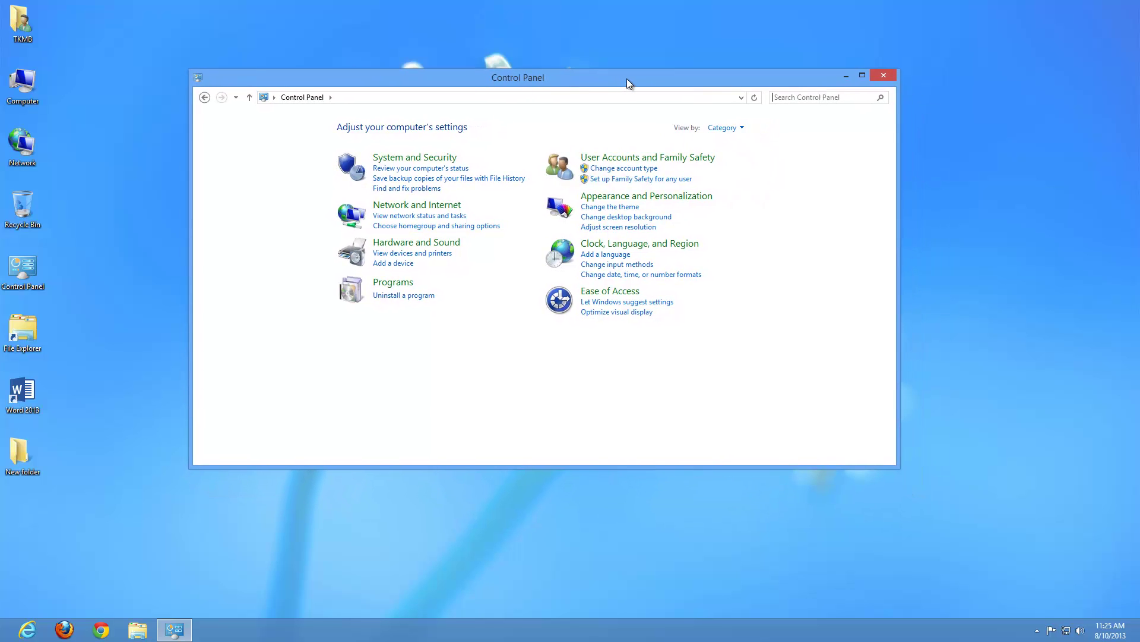
click(862, 76)
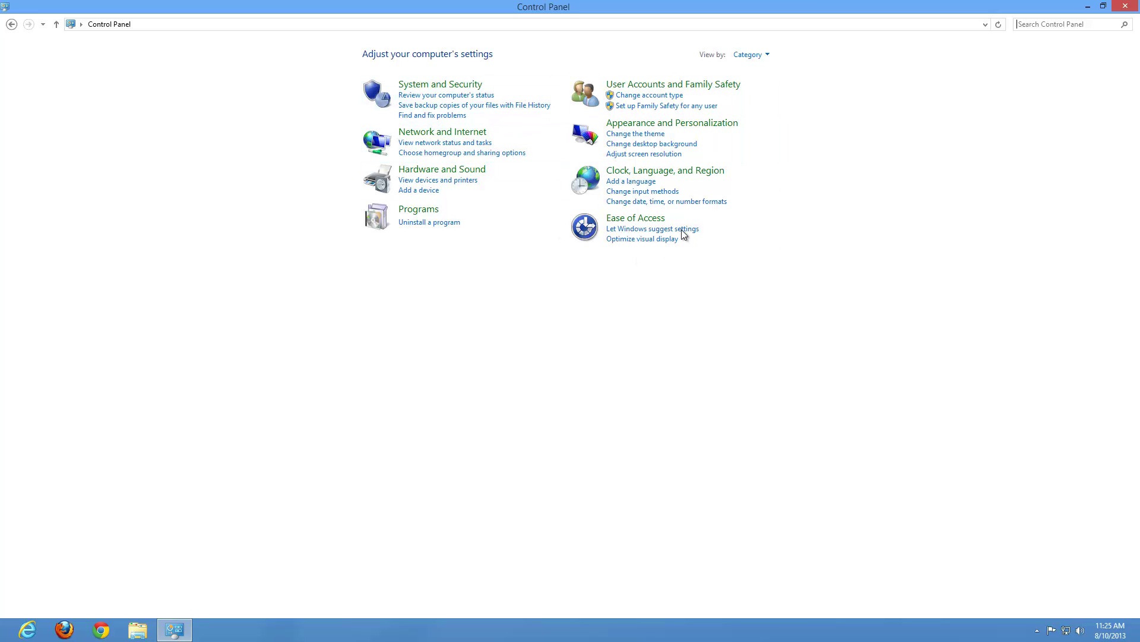
click(757, 56)
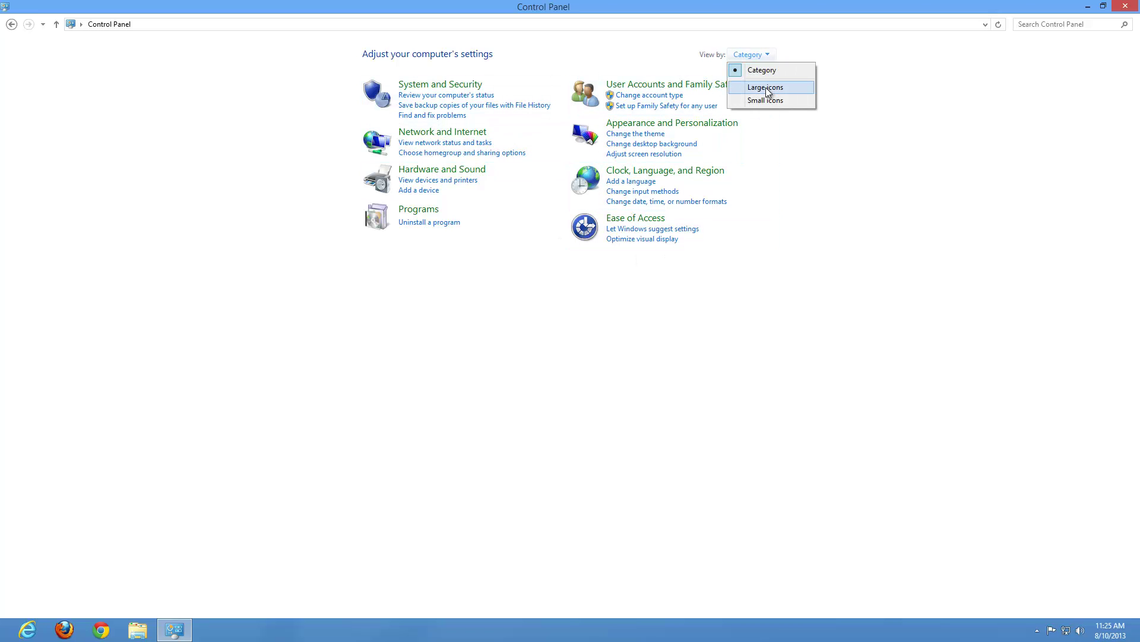
click(765, 88)
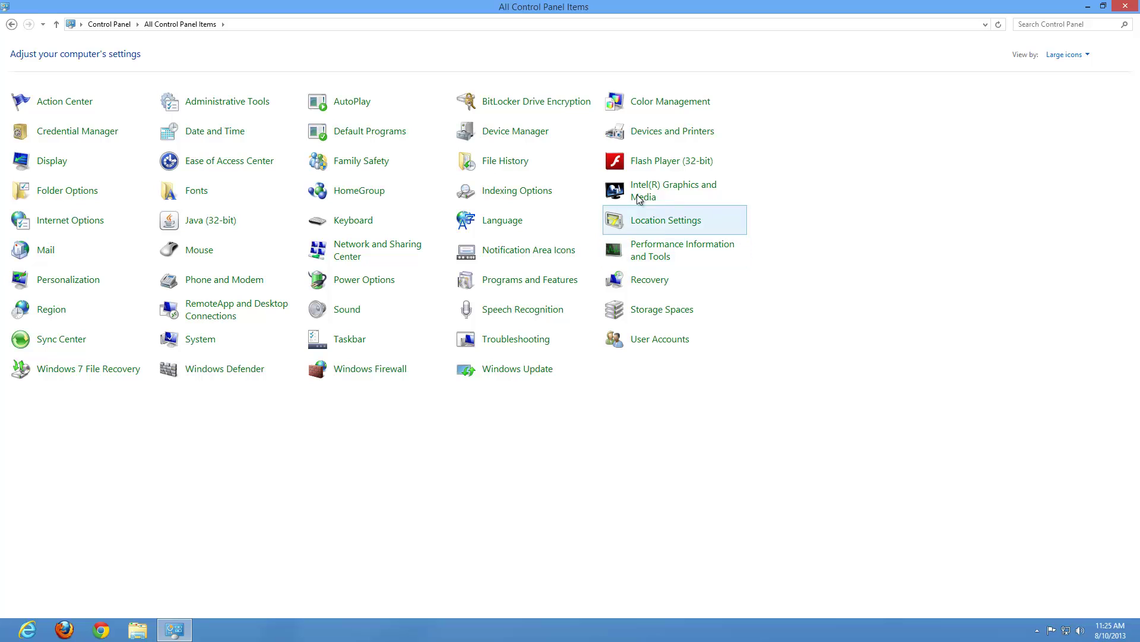
click(1070, 56)
click(1078, 100)
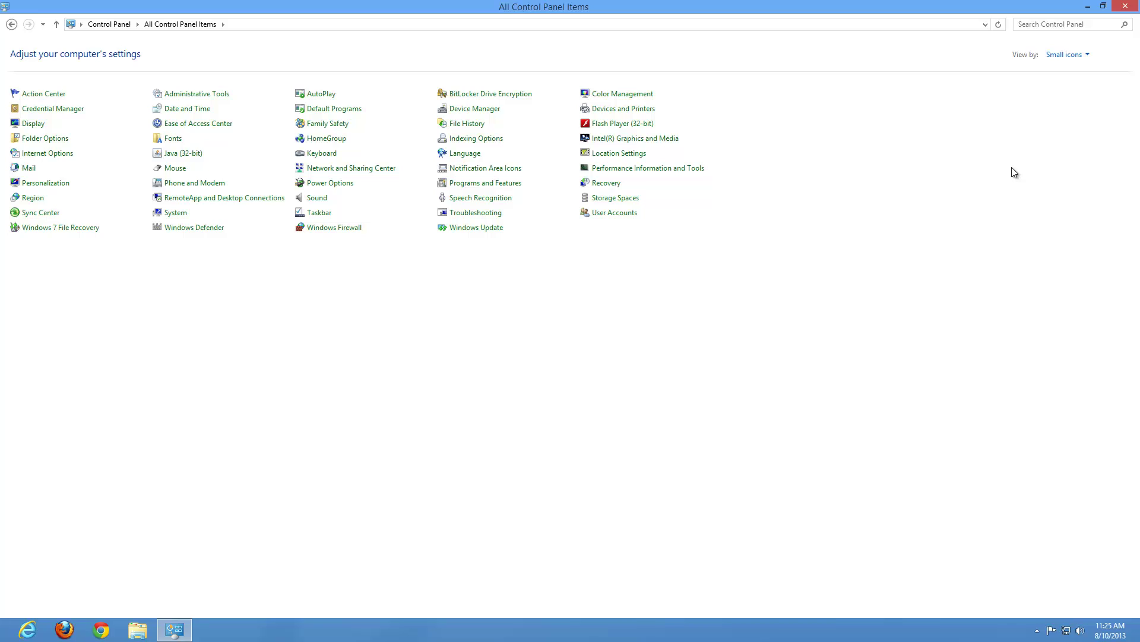
Step: Switch Control Panel back to the Category view, restore the window from full screen and reposition it slightly higher
click(1061, 58)
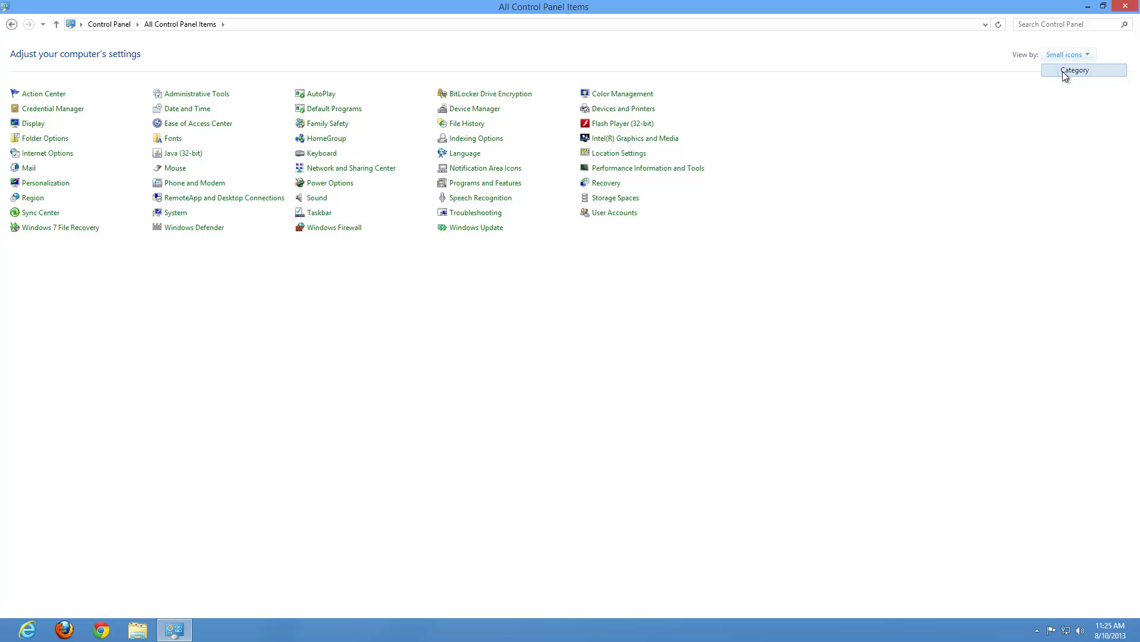
click(1065, 72)
click(1103, 7)
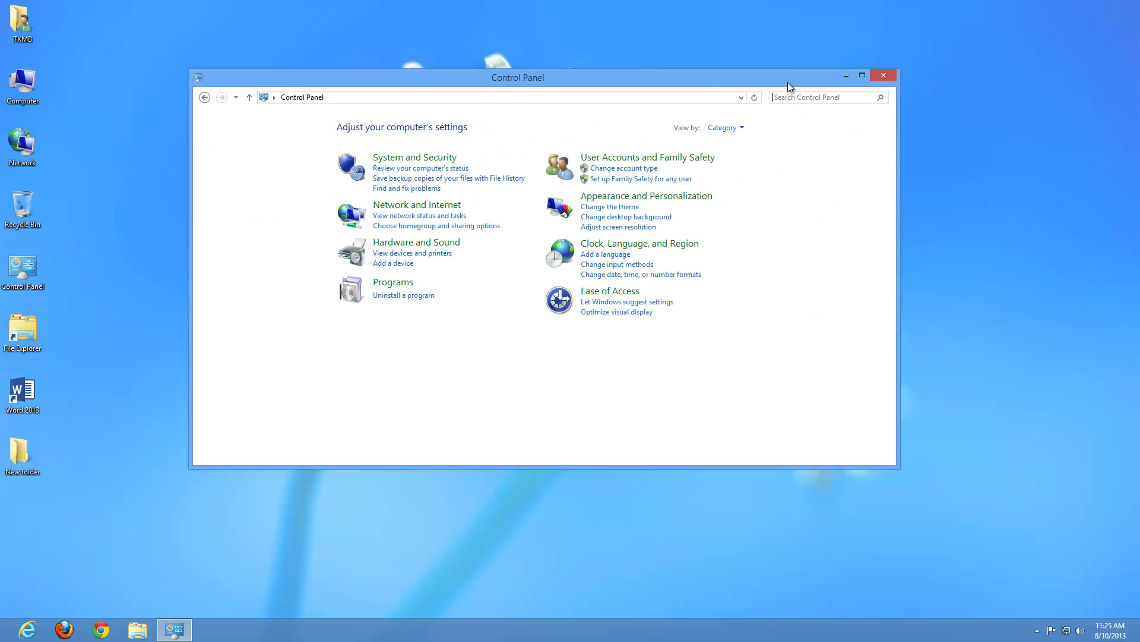
drag(771, 80, 771, 66)
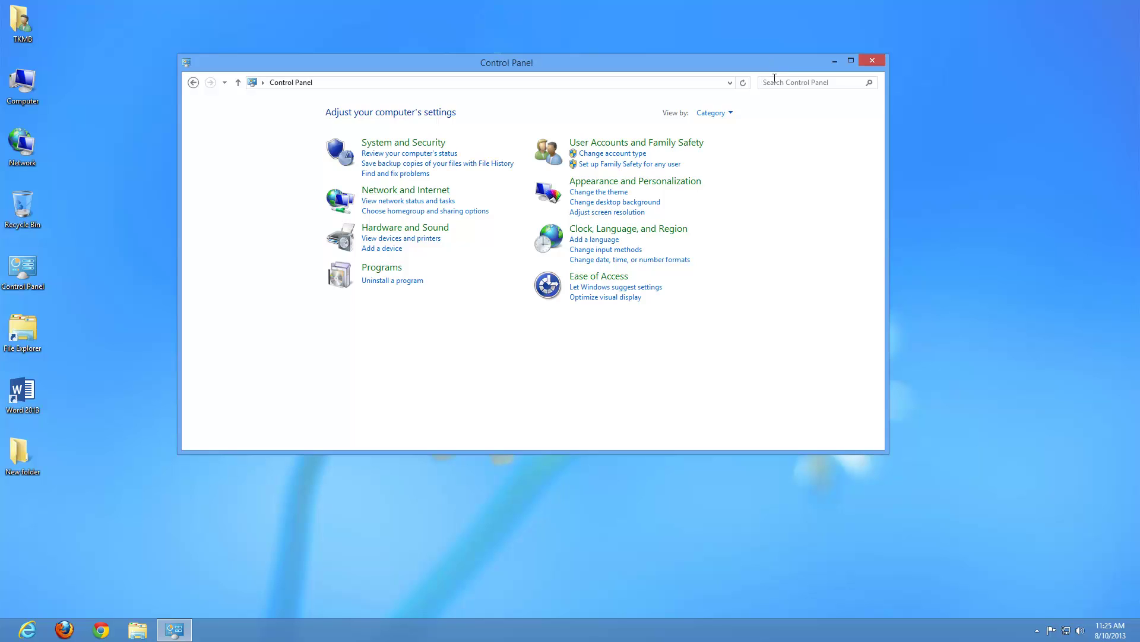
Step: View the Ease of Access Center settings with the window maximized, and return to the Control Panel home page
click(615, 284)
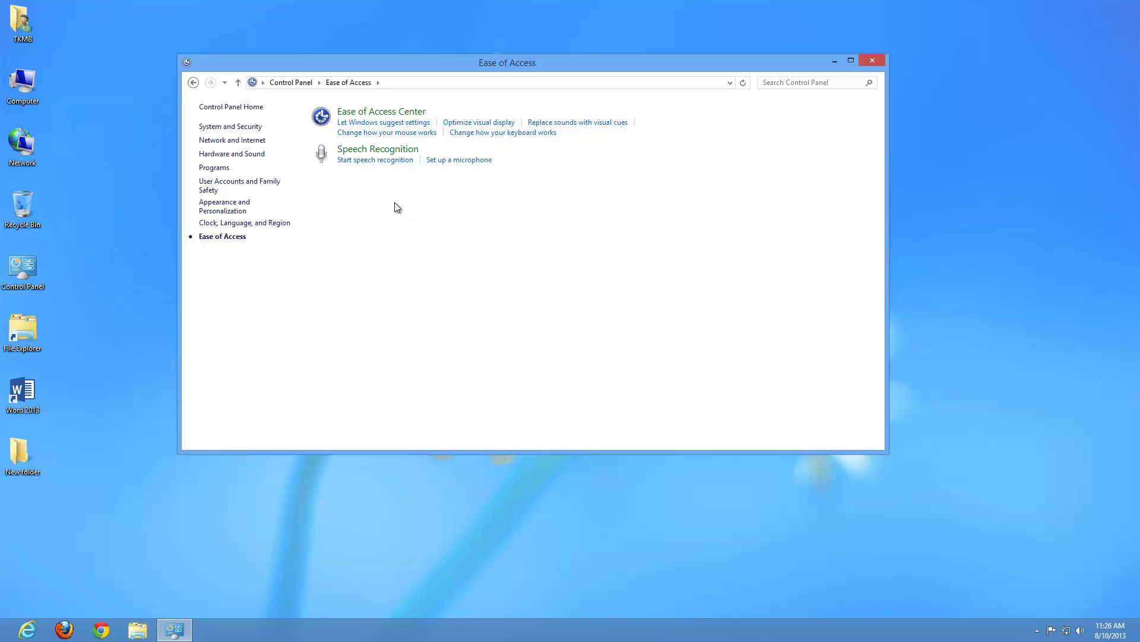
click(383, 113)
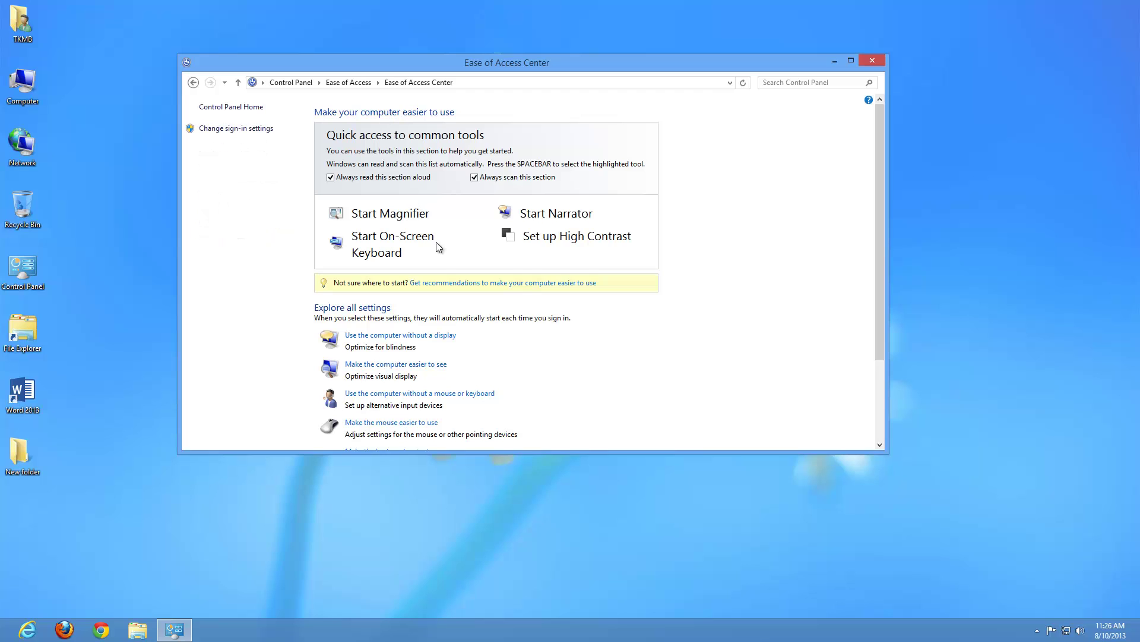
drag(882, 140, 878, 212)
click(851, 62)
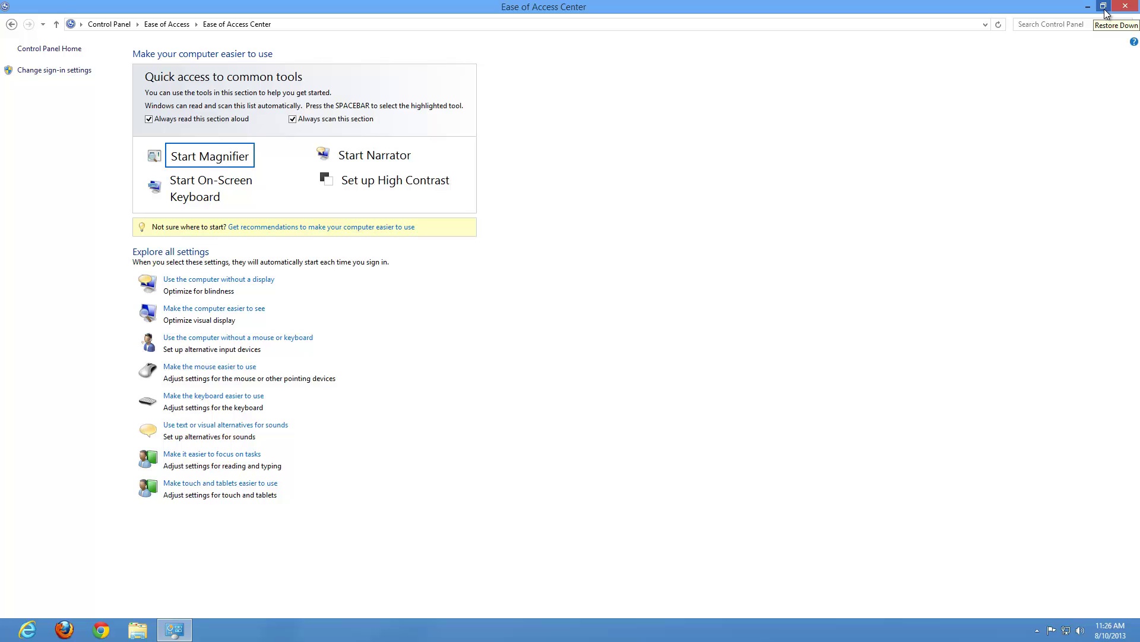
click(12, 24)
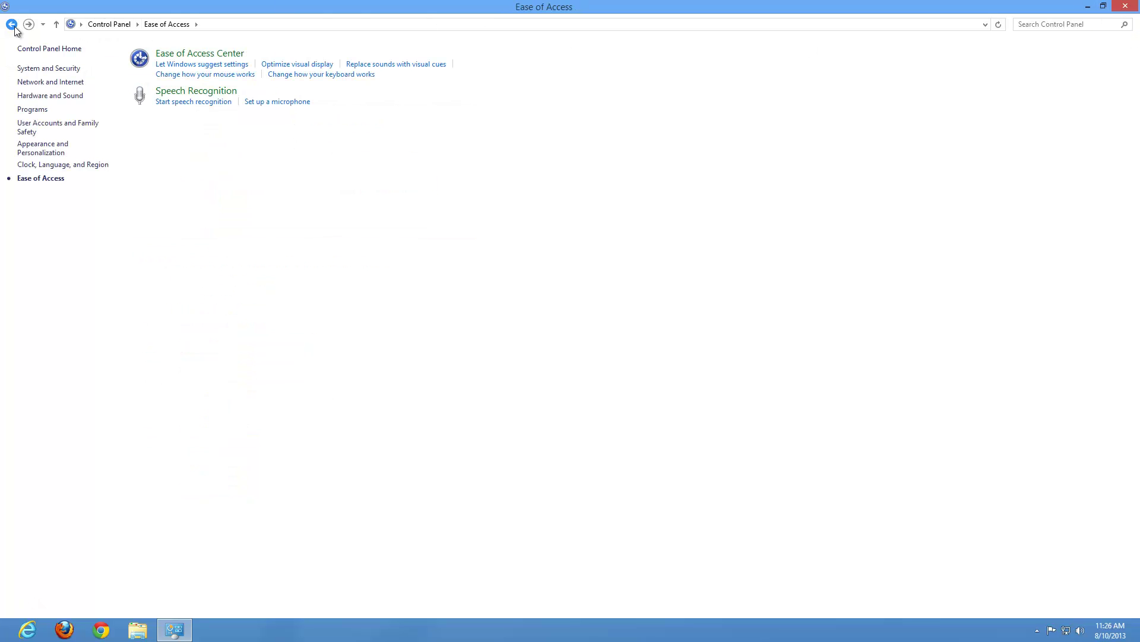
click(13, 26)
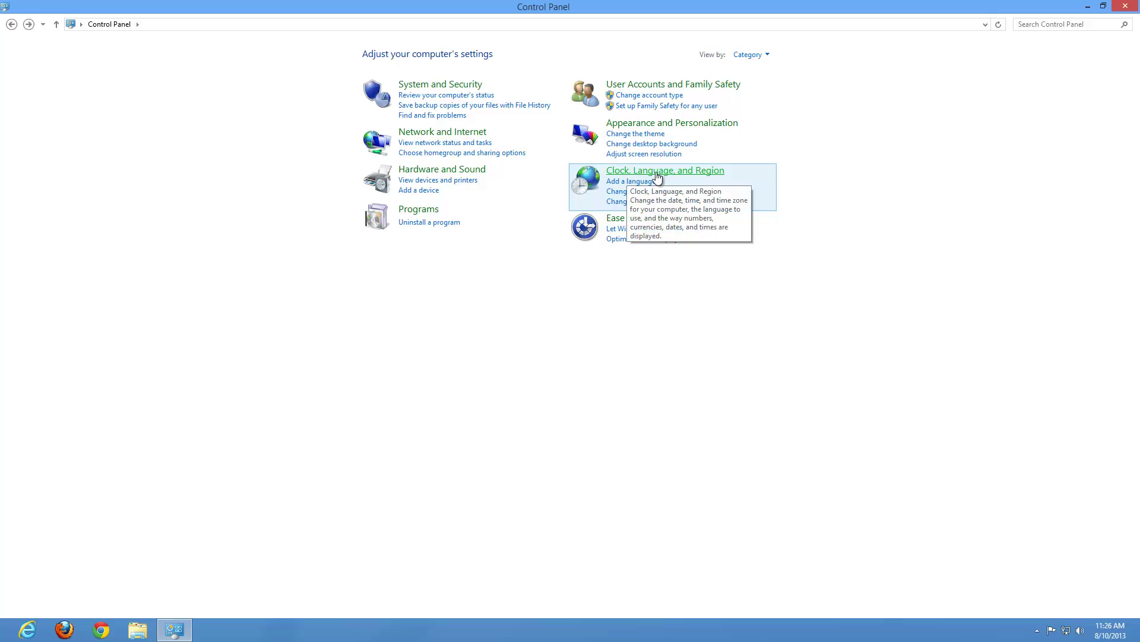
Step: View the Date and Time settings under Clock, Language, and Region, close them and return to the Control Panel home page
click(657, 174)
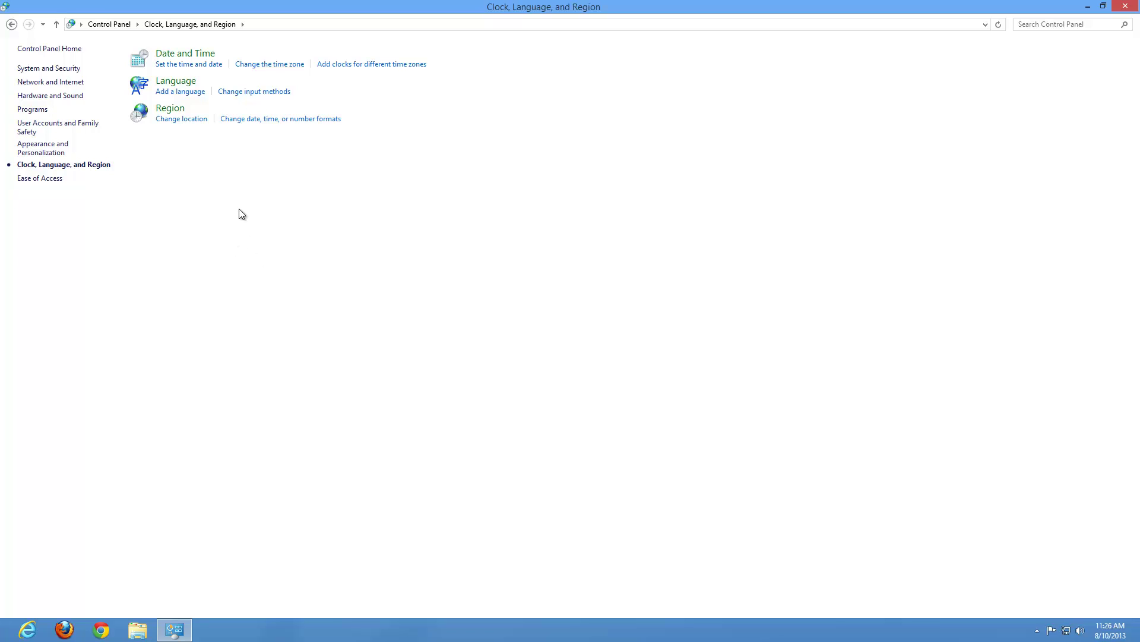
click(181, 59)
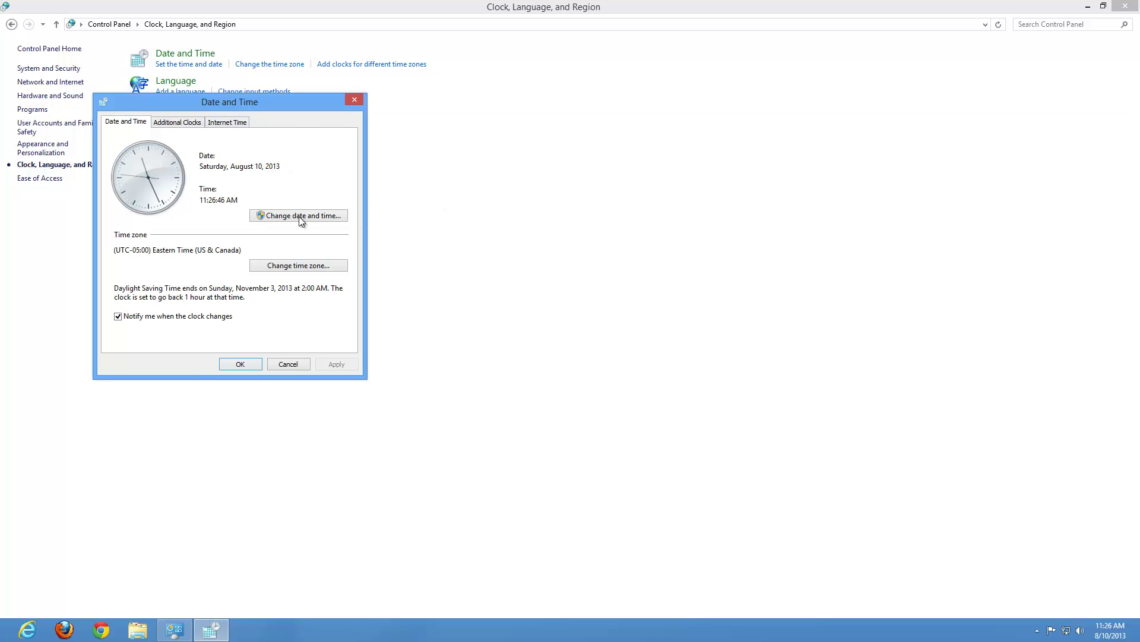
click(355, 100)
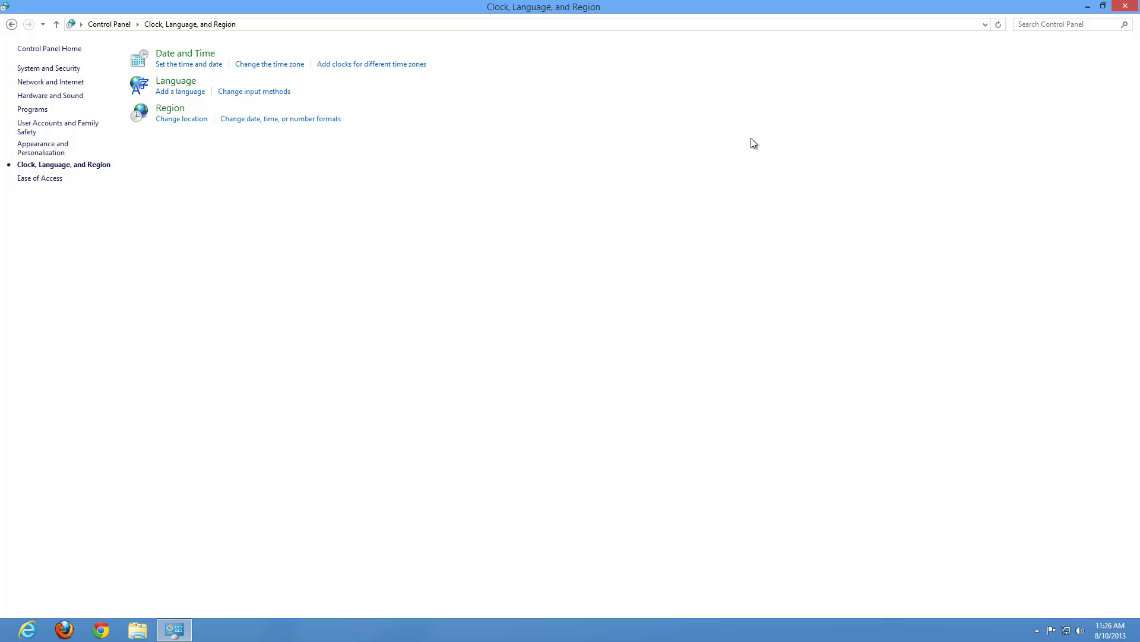
click(12, 25)
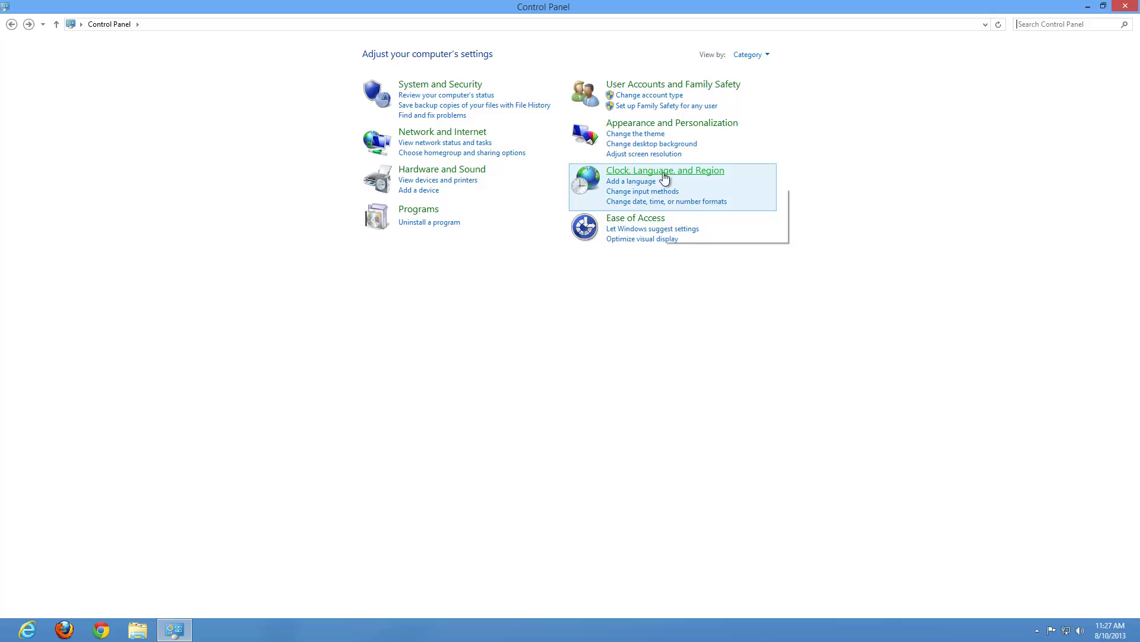
Step: Look through the View, Search and General settings of Folder Options under Appearance and Personalization, cancel and return to the Control Panel home page
click(635, 124)
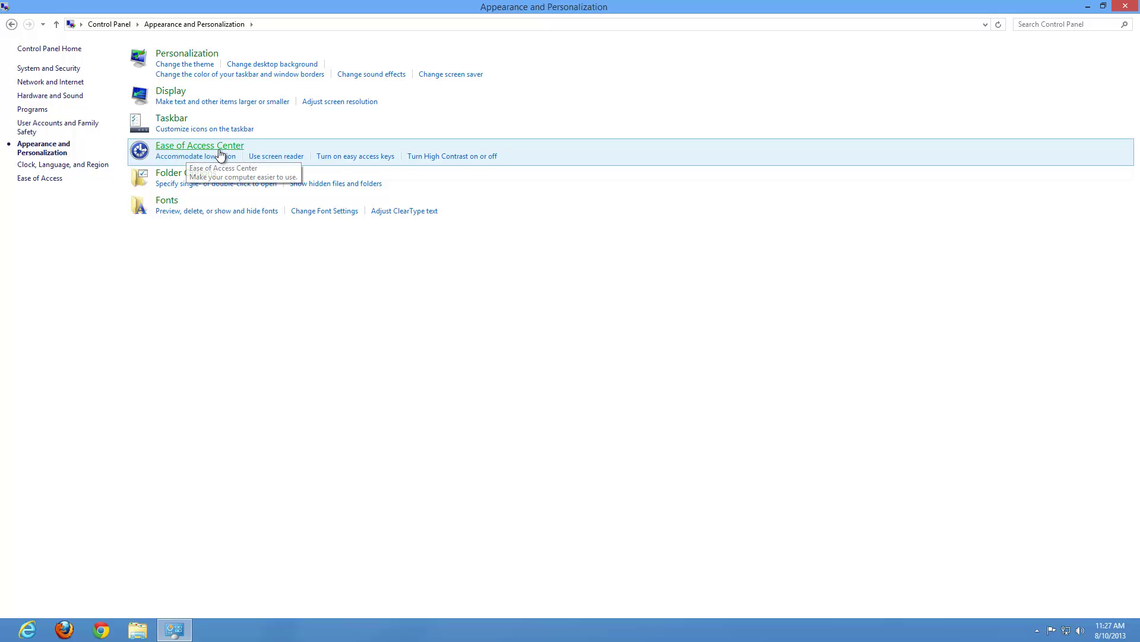
click(182, 181)
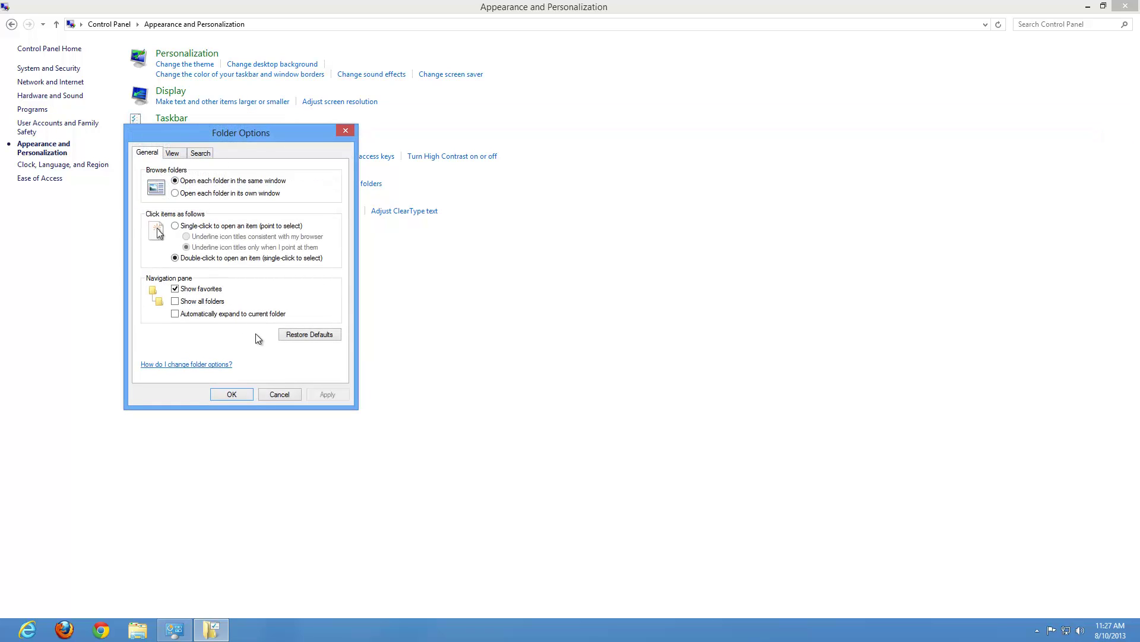
click(172, 153)
click(201, 153)
click(146, 152)
click(297, 394)
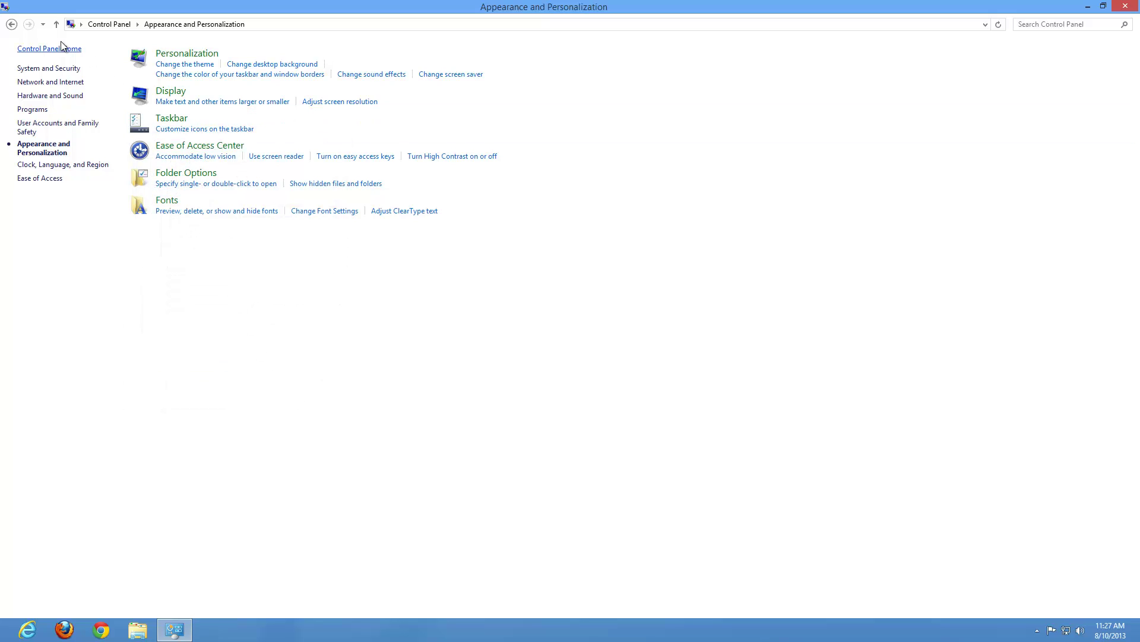
click(11, 25)
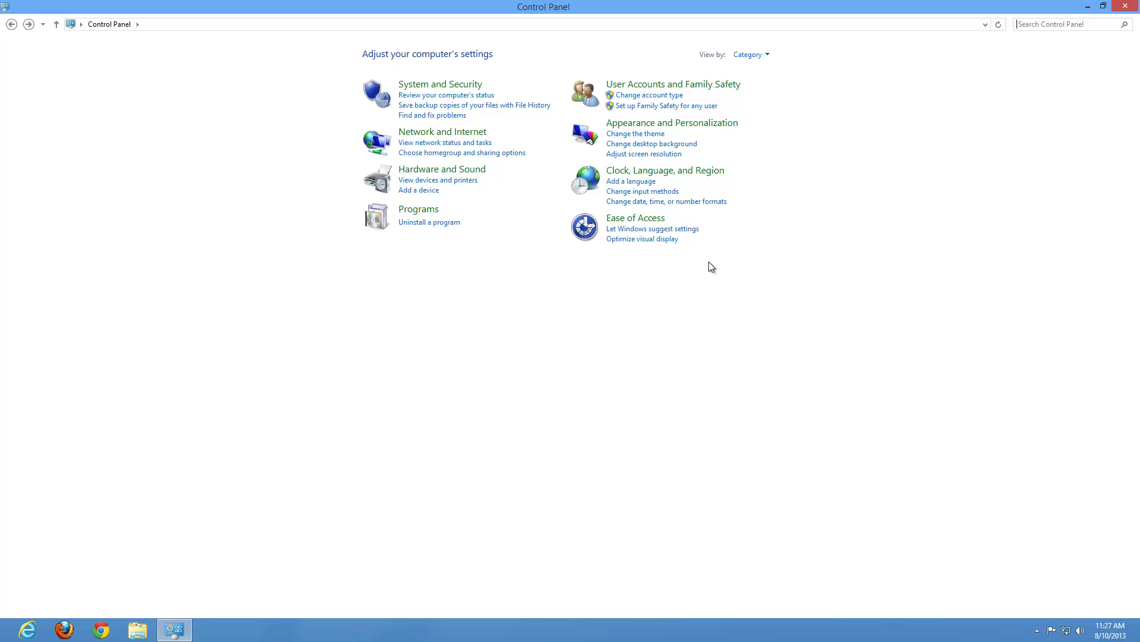
Step: Open the management of another account in User Accounts and follow the option to add a new user in PC settings
click(673, 90)
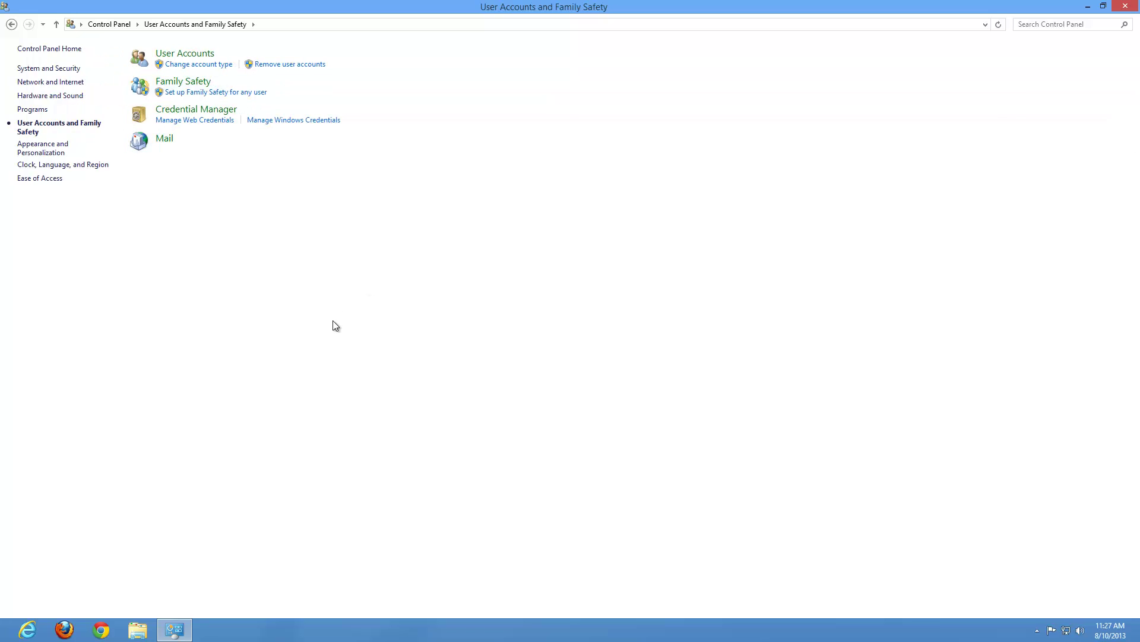
click(175, 57)
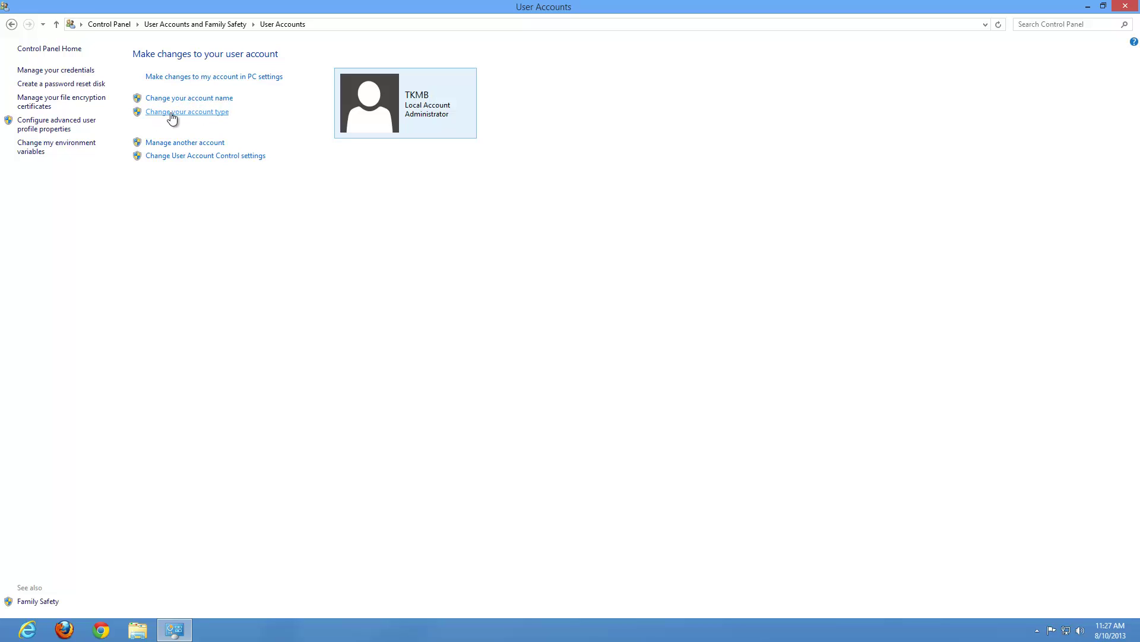
click(199, 144)
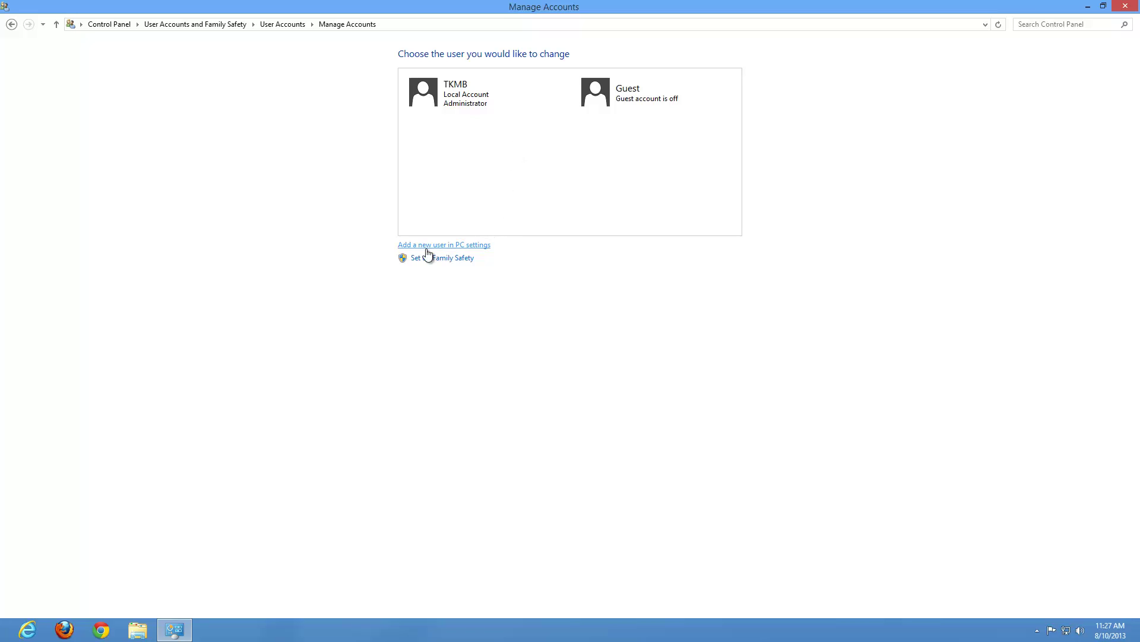
click(451, 245)
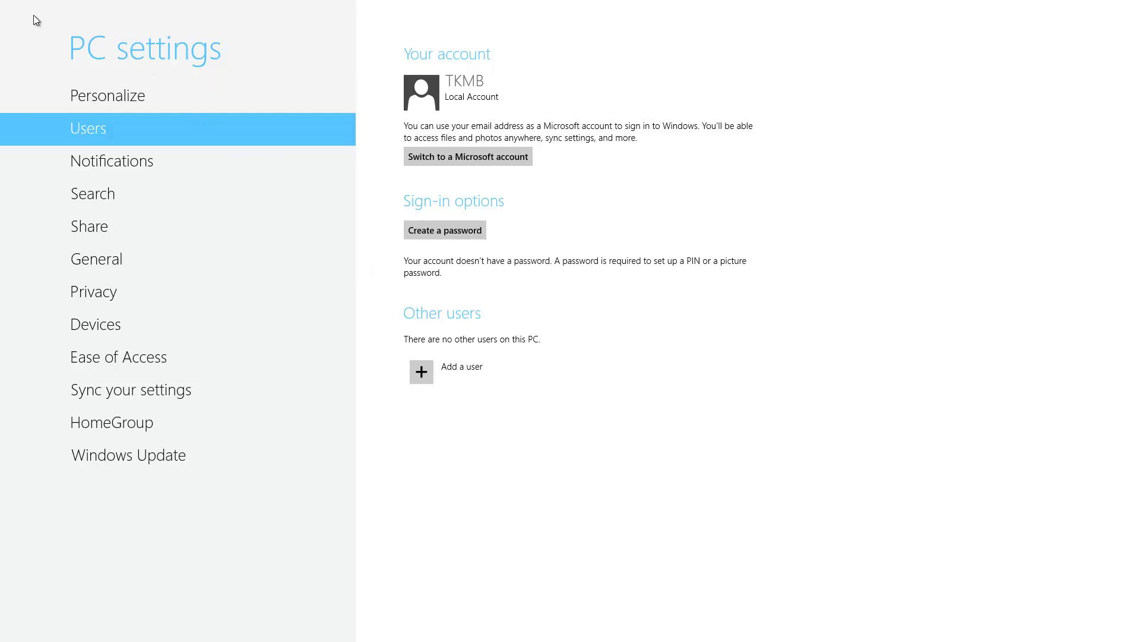
Step: Leave PC settings for the desktop and go back from Manage Accounts to the Control Panel home page
click(3, 6)
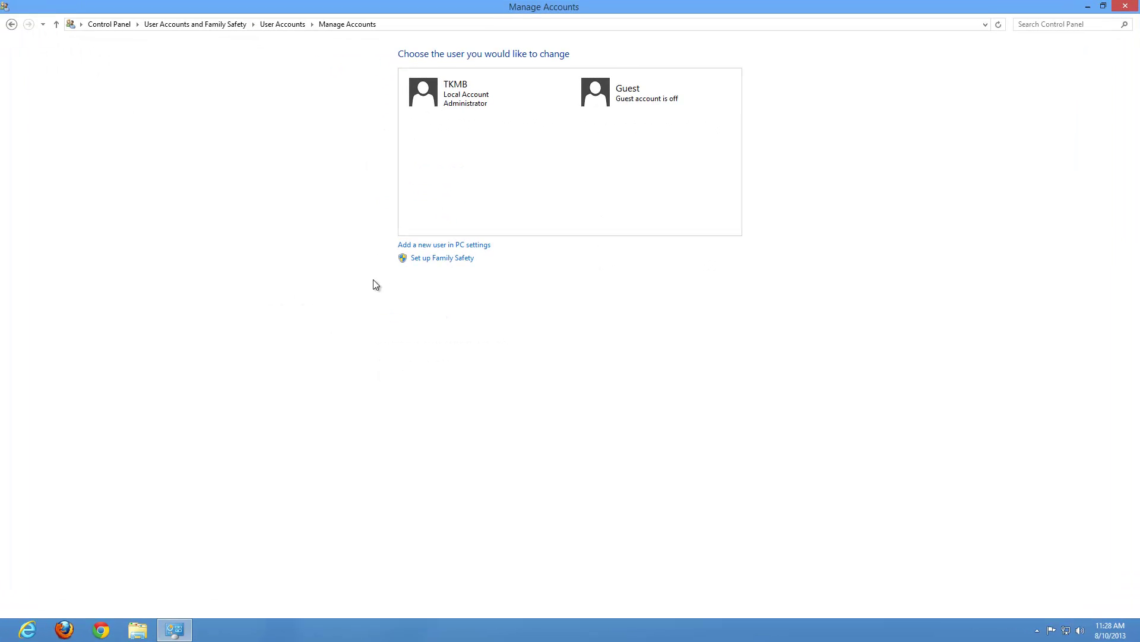
click(11, 24)
click(12, 24)
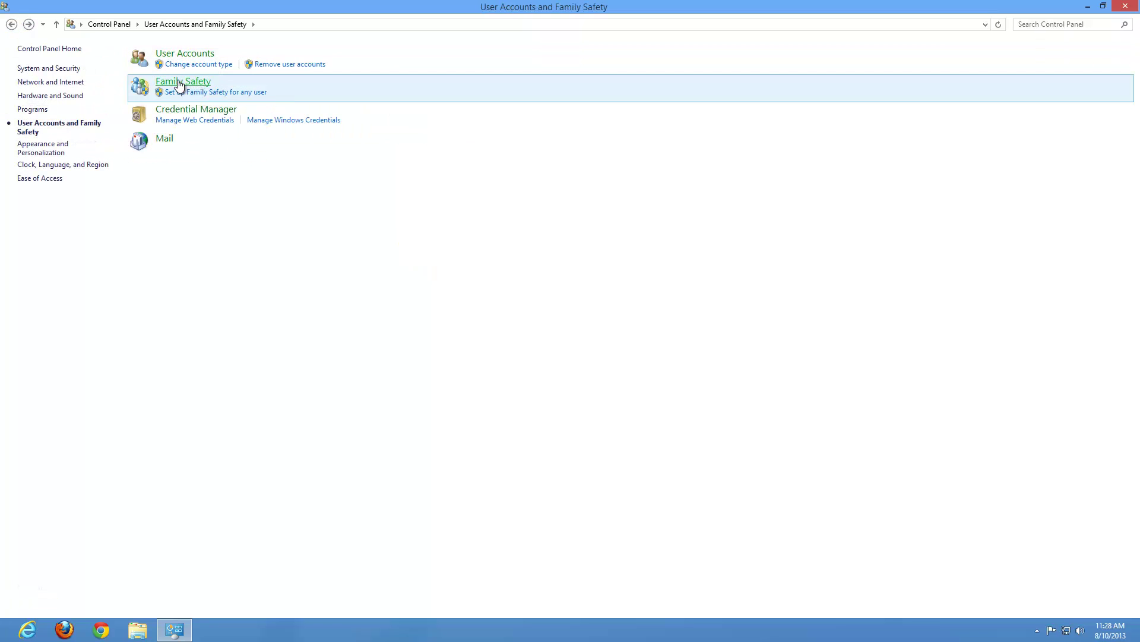
click(12, 25)
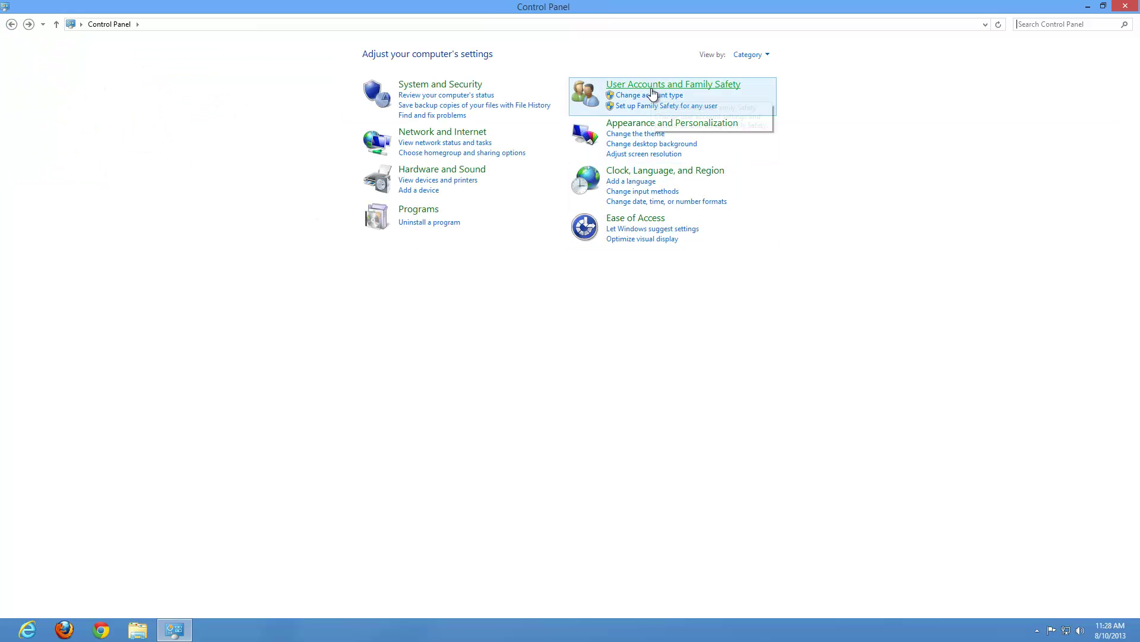
Step: Check the uninstall options for EPSON WP-4530 Series Printer Uninstall and Epson Download Navigator in Programs and Features, and return to Control Panel home
click(424, 210)
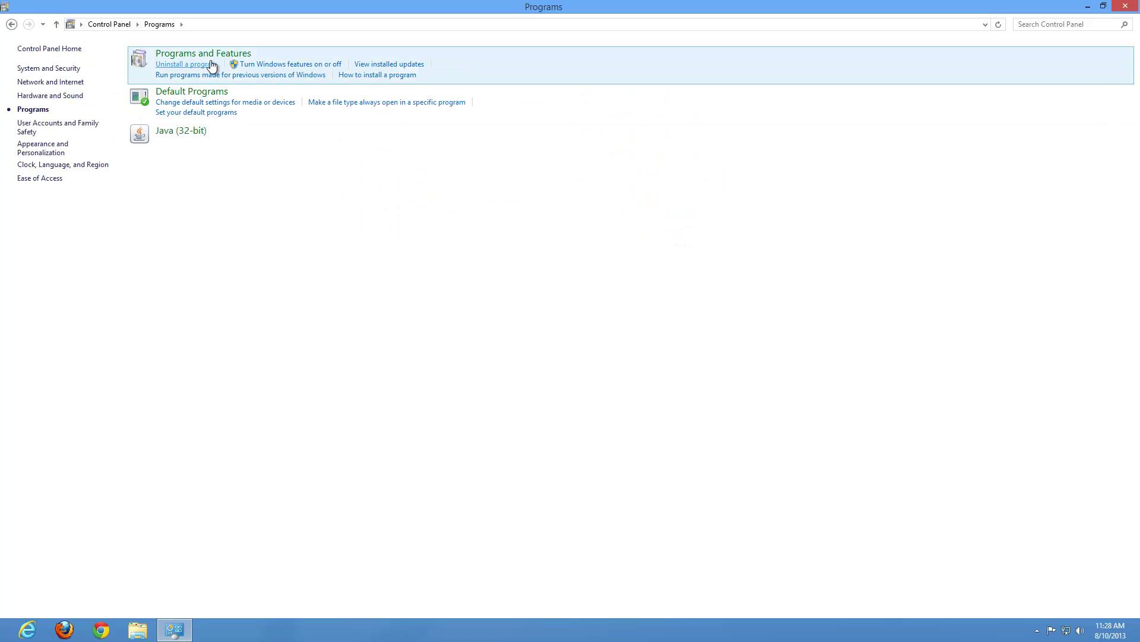
click(206, 57)
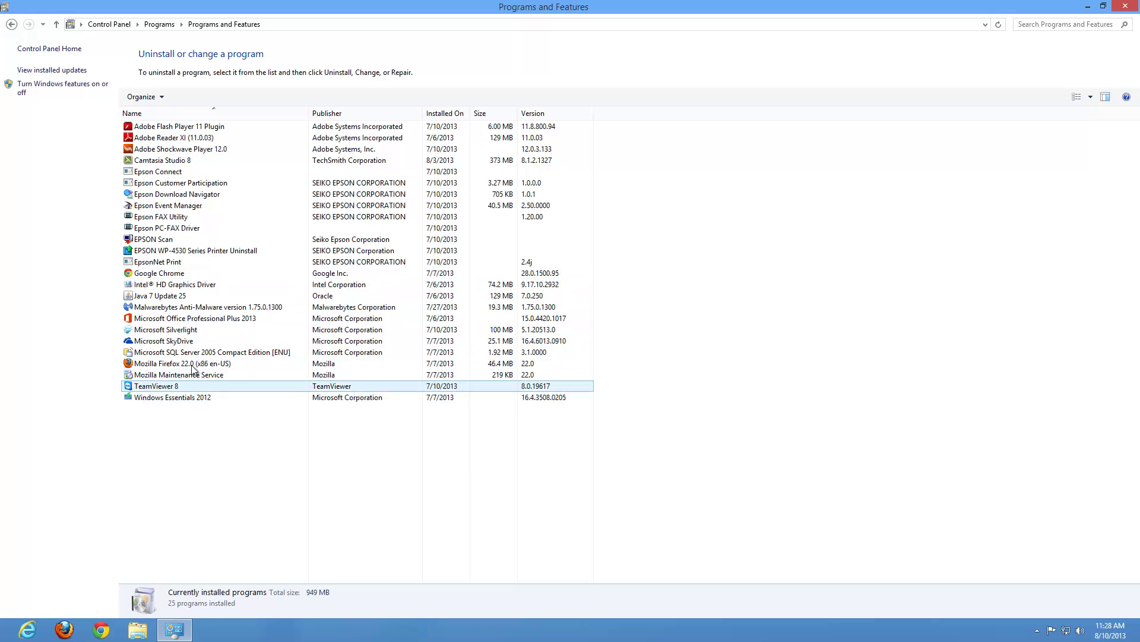
click(160, 251)
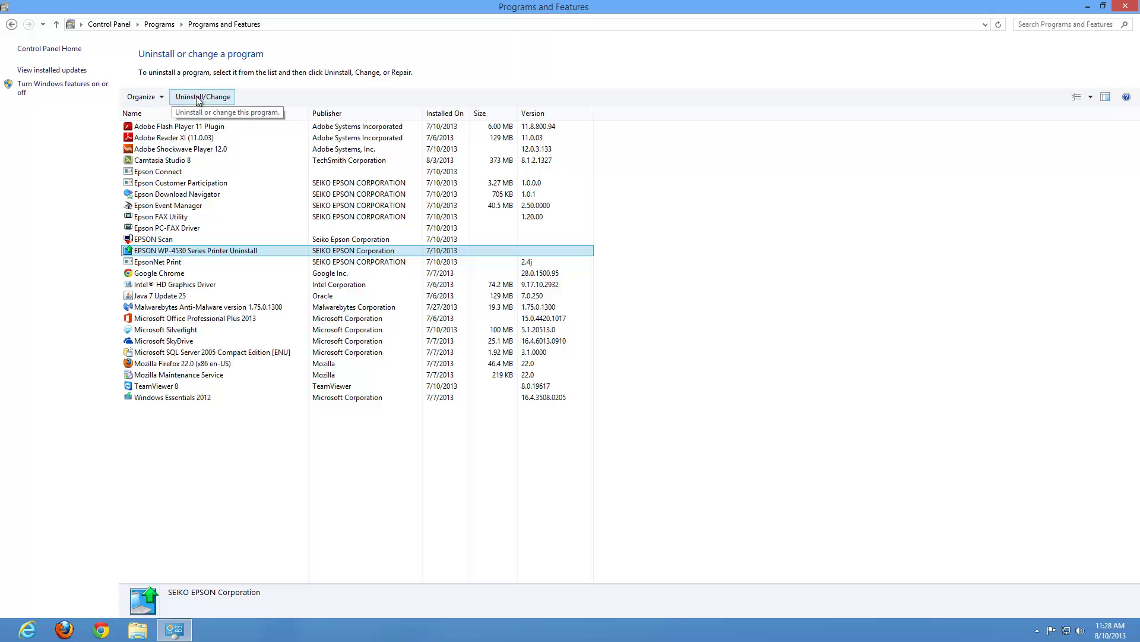
click(171, 196)
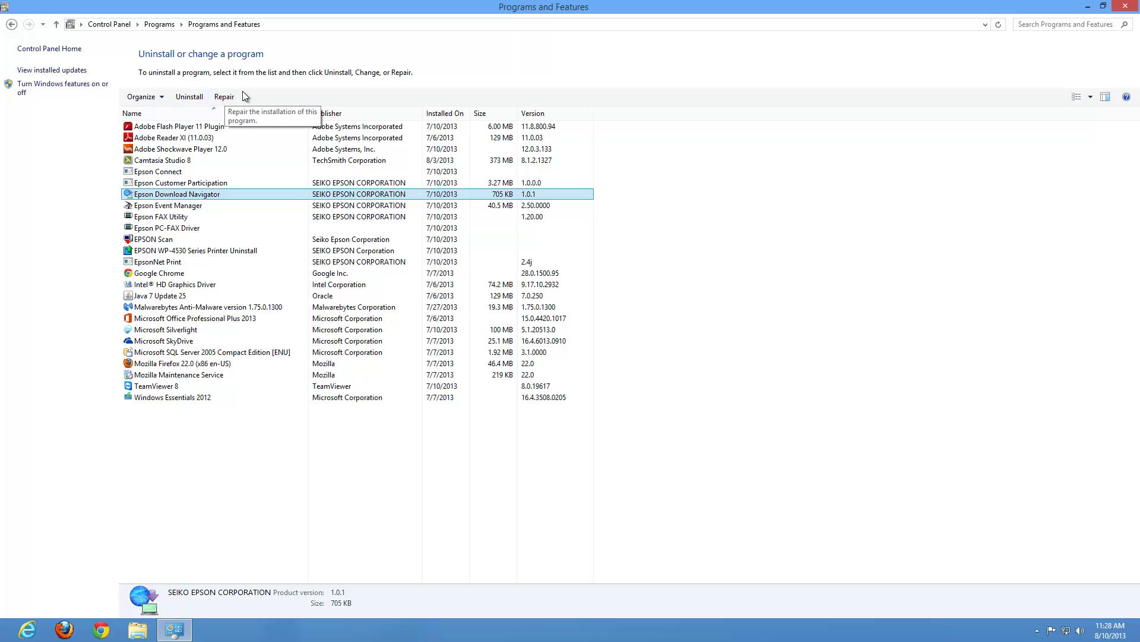
click(11, 25)
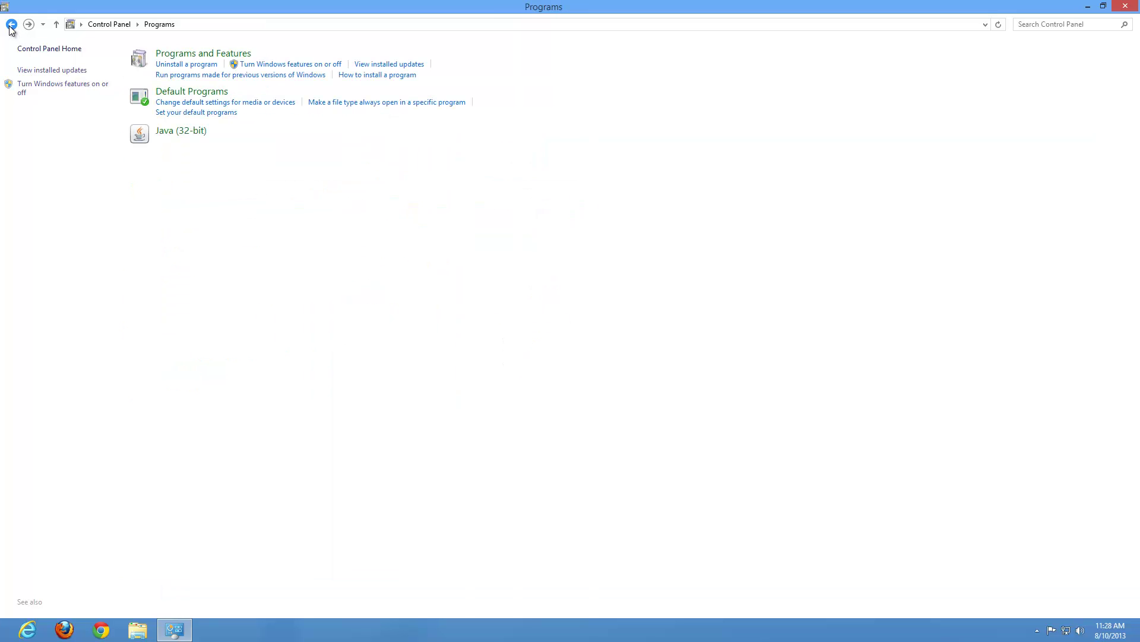
click(11, 25)
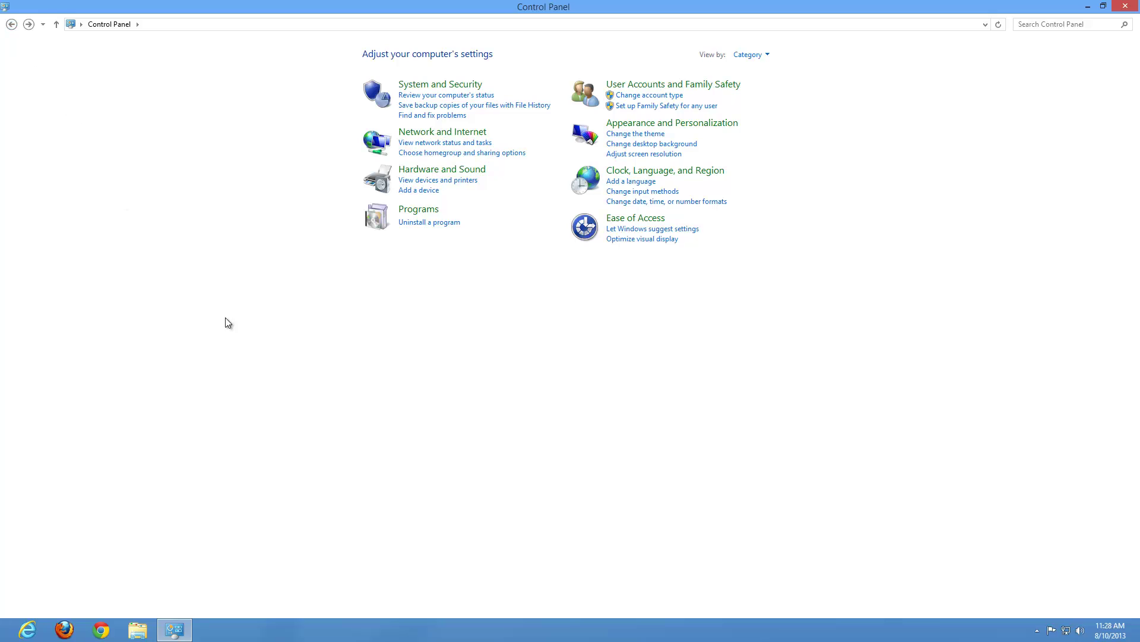
Step: View Devices and Printers under Hardware and Sound, and return to the Control Panel home page
click(441, 170)
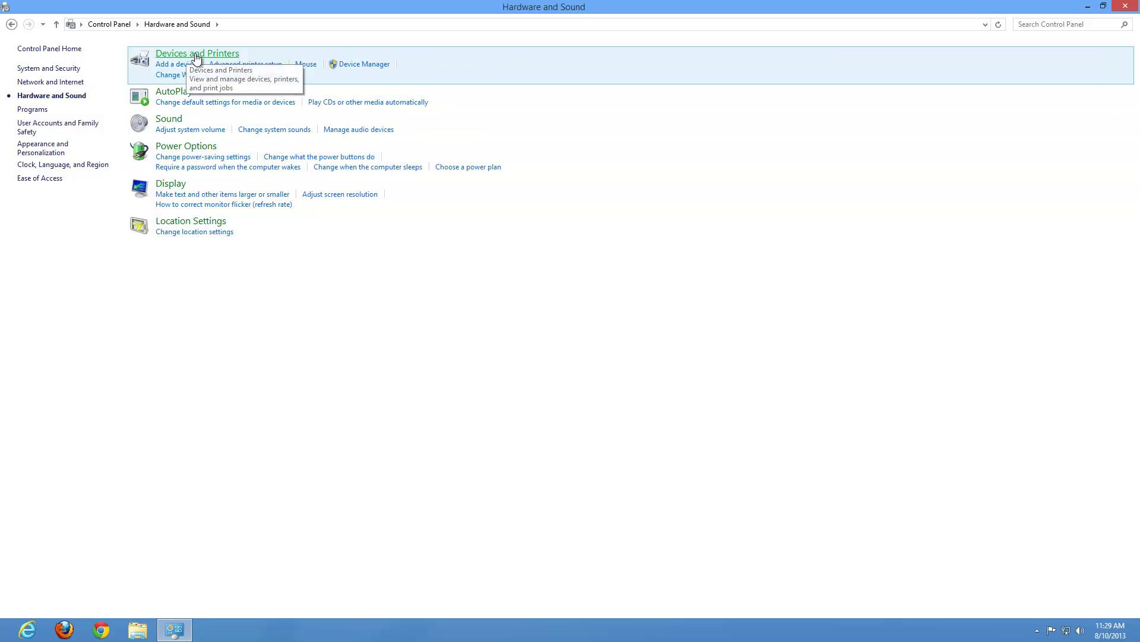
click(196, 58)
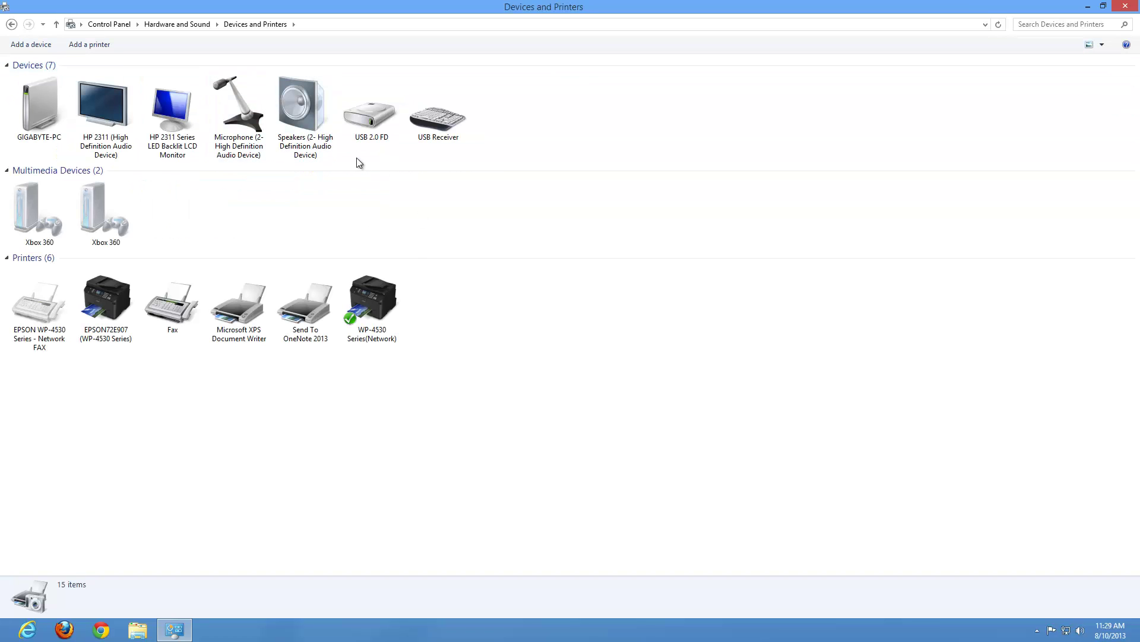
click(18, 28)
click(16, 28)
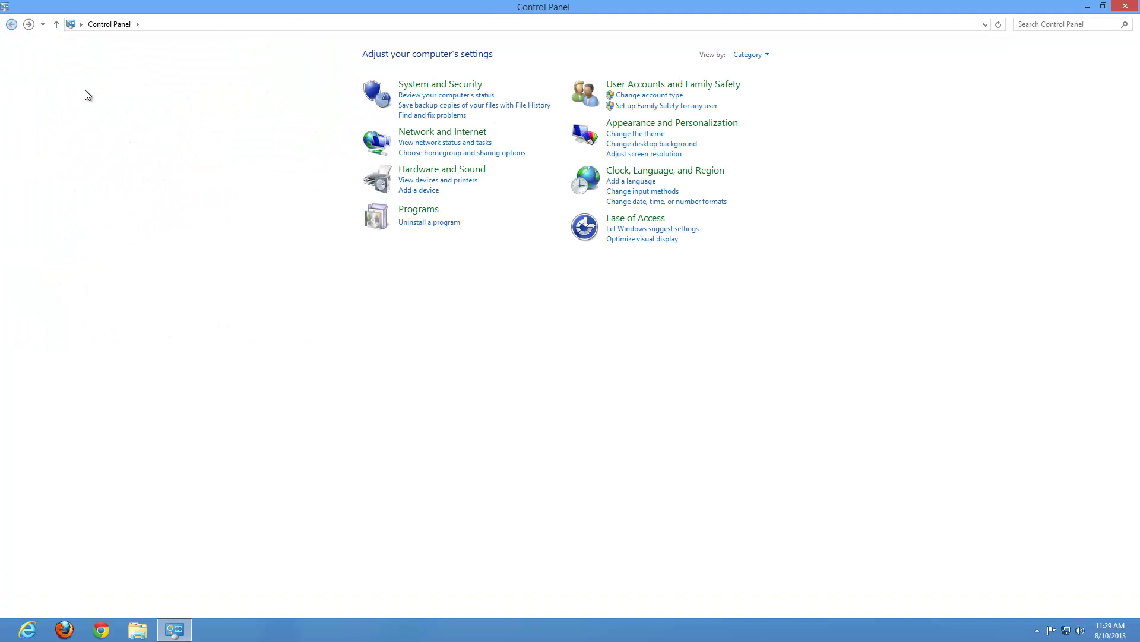
Step: Examine the General and Advanced settings of Internet Options under Network and Internet, and cancel the dialog
click(452, 137)
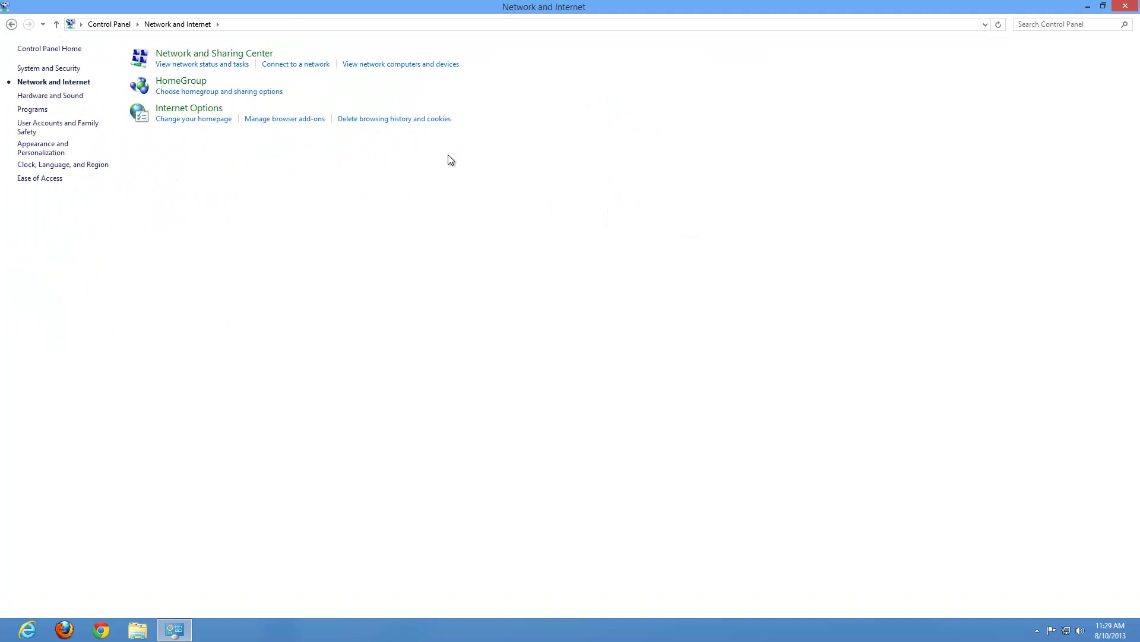
click(181, 112)
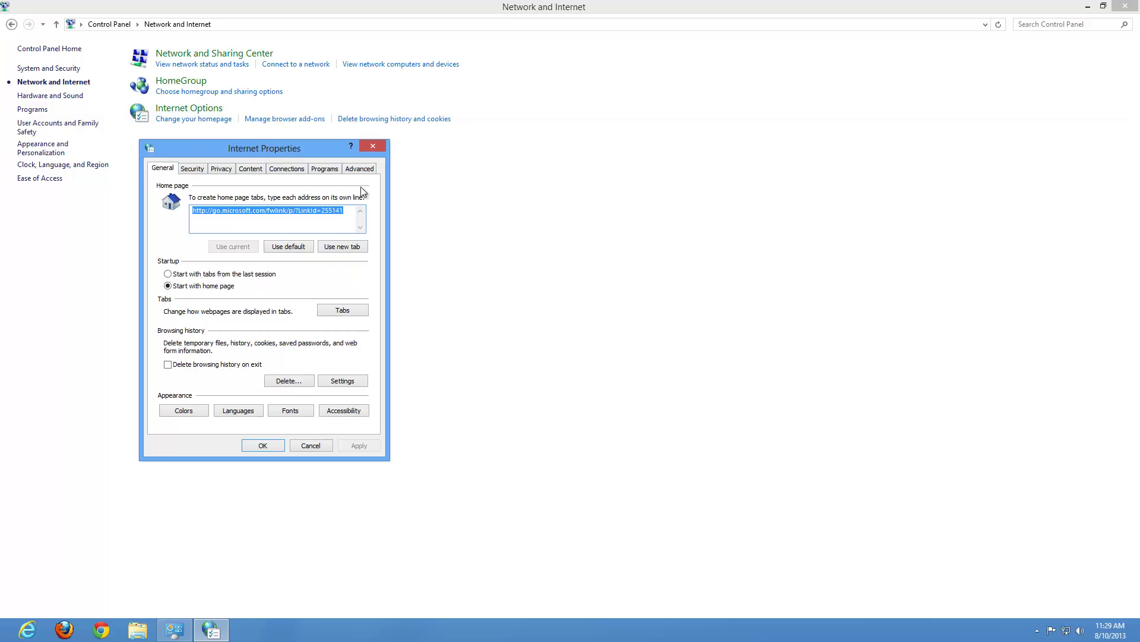
click(361, 168)
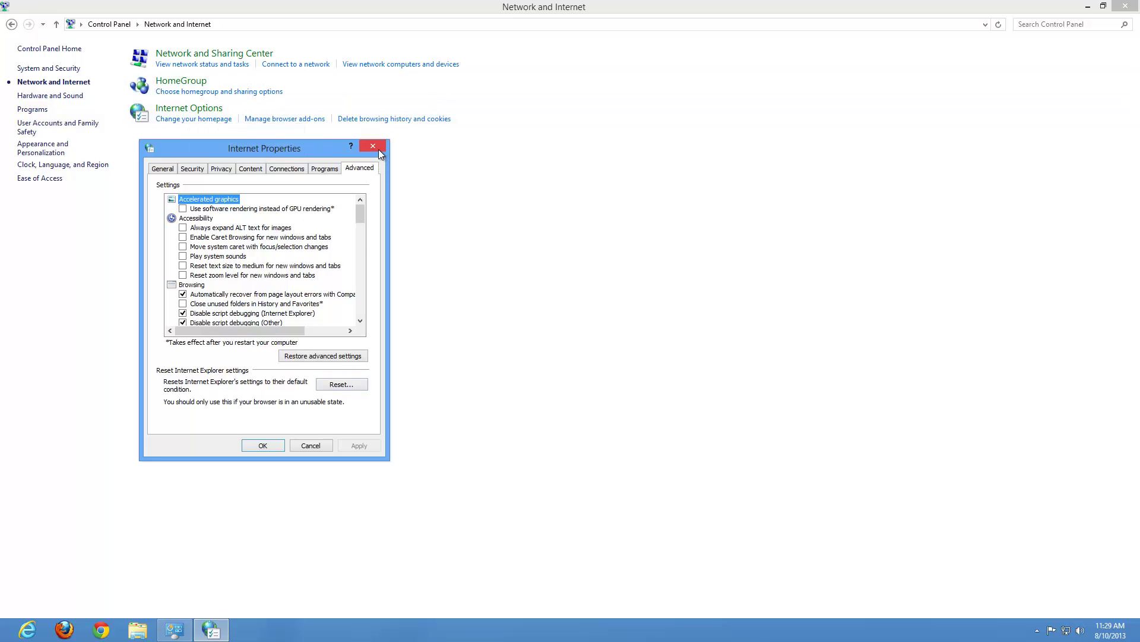
click(325, 444)
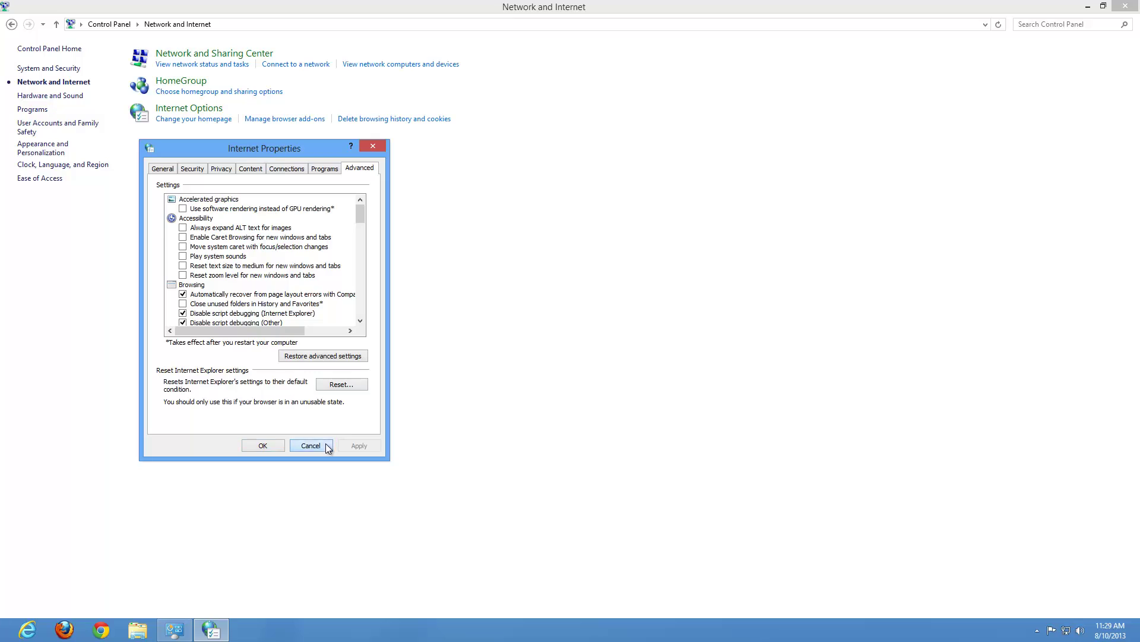
Step: View the network status in Network and Sharing Center and return to the Network and Internet category
click(198, 66)
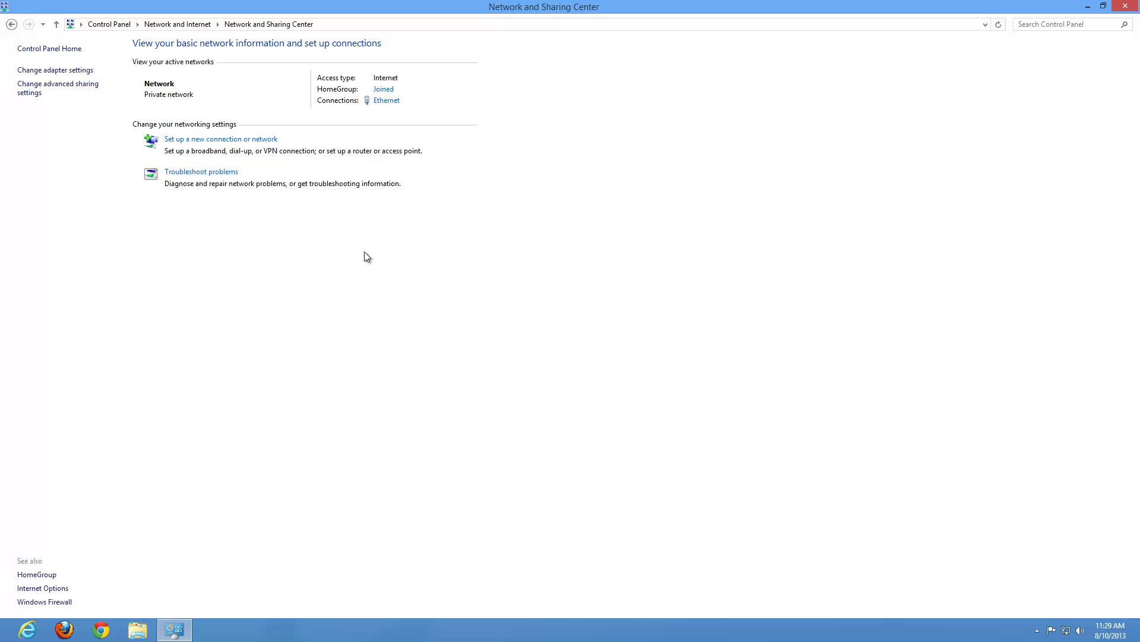
click(11, 25)
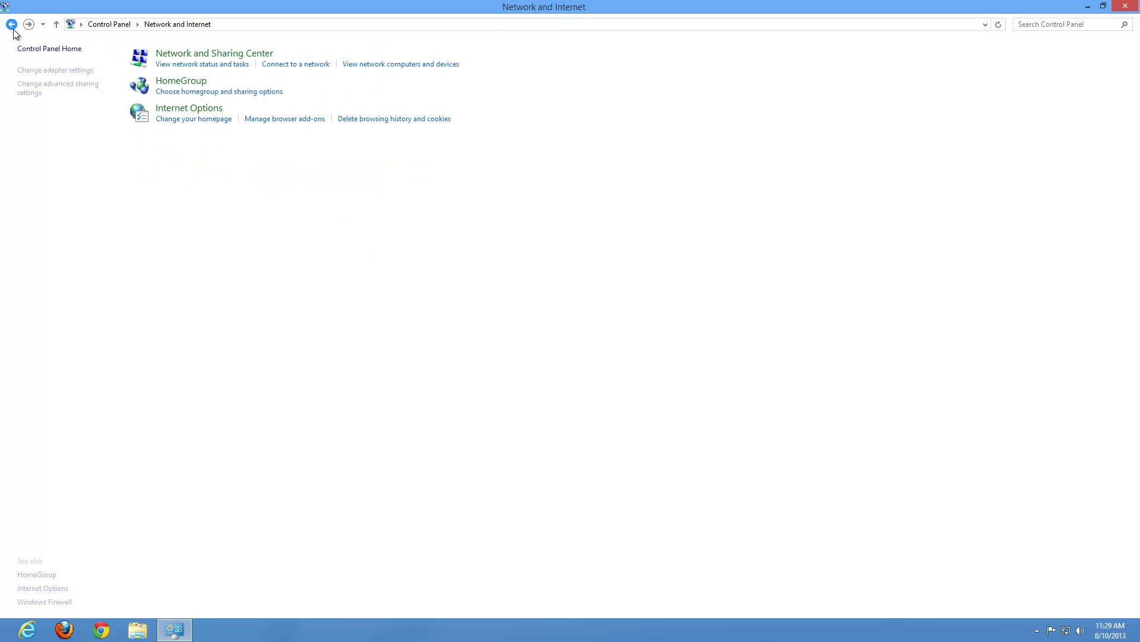
Step: View the computer's RAM and processor information under System and Security, and return to that category
click(11, 25)
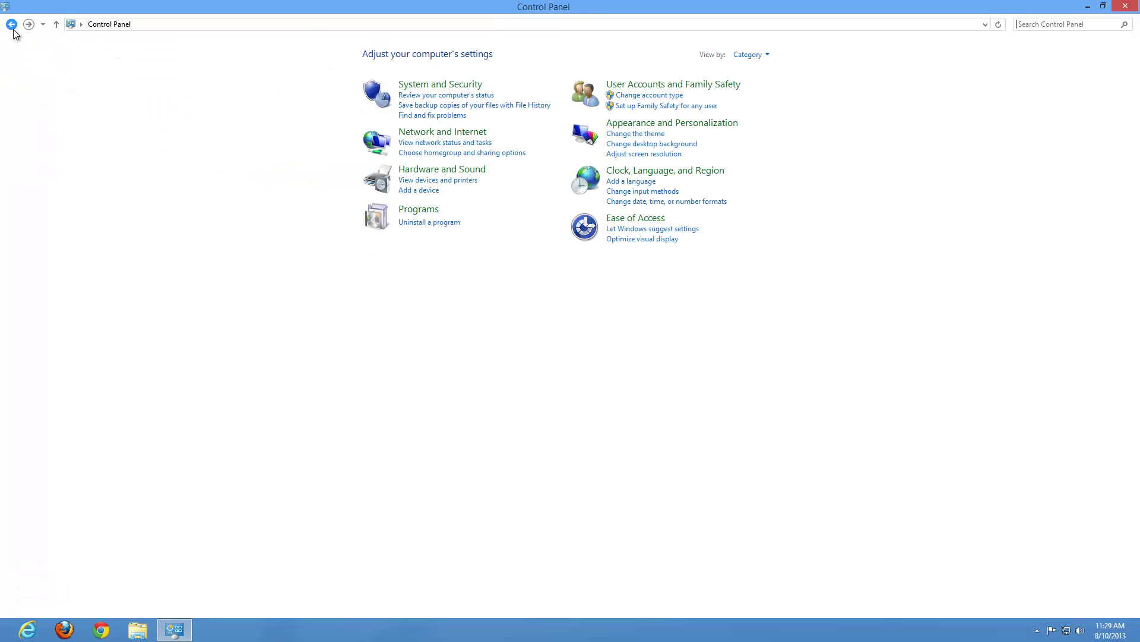
click(422, 84)
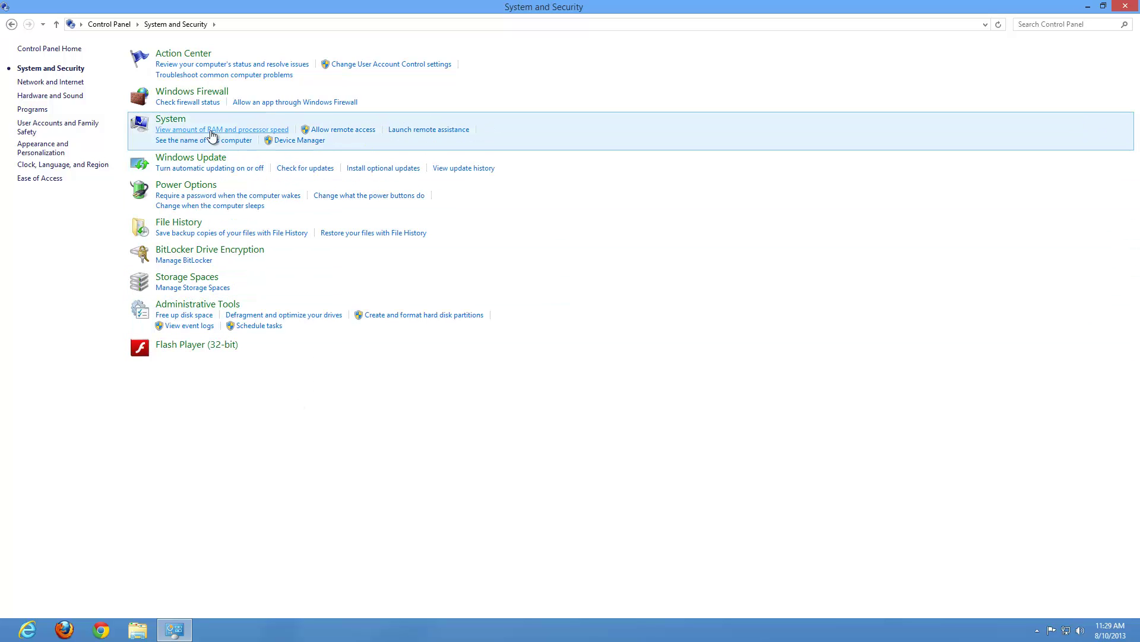
click(212, 131)
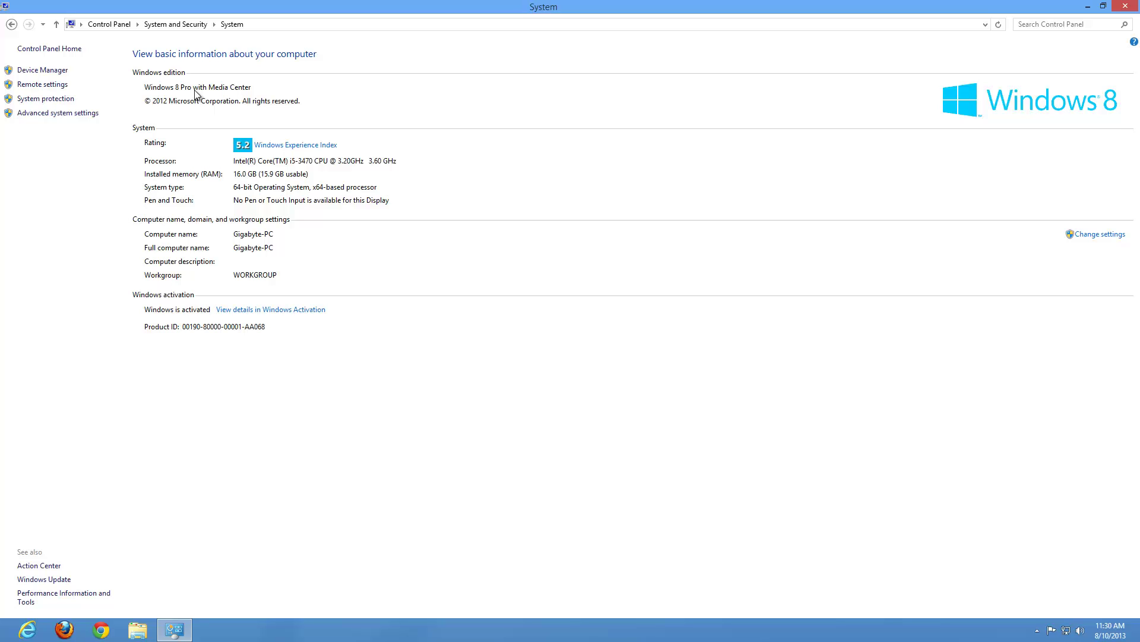
click(11, 24)
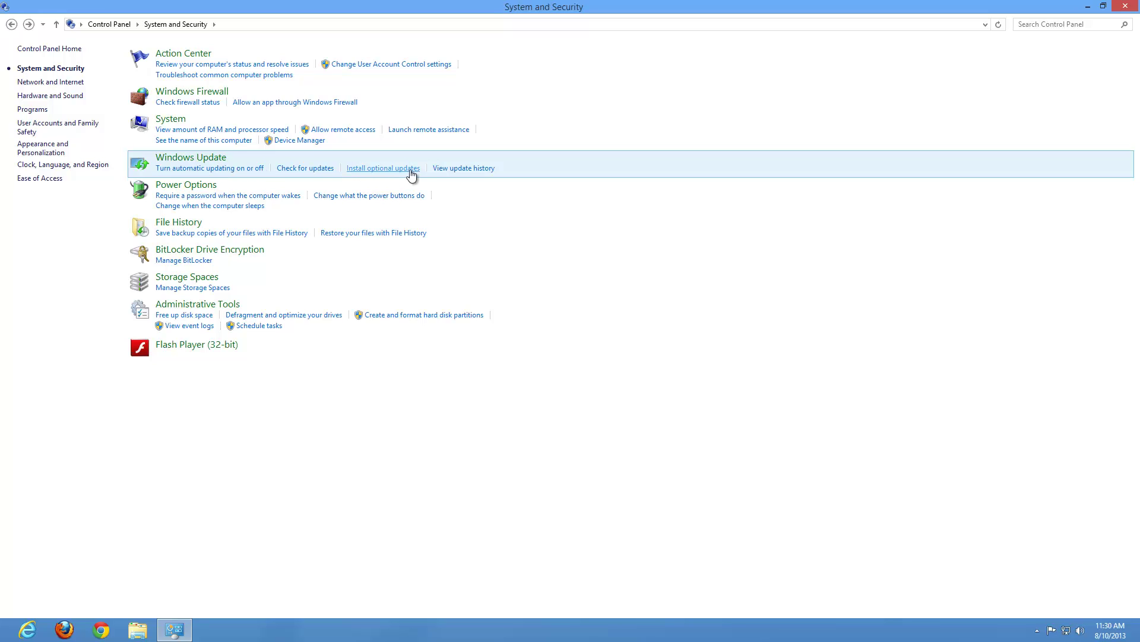
Step: Examine the Windows Defender definition updates in the Windows Update history, and return to the Control Panel home page
click(472, 169)
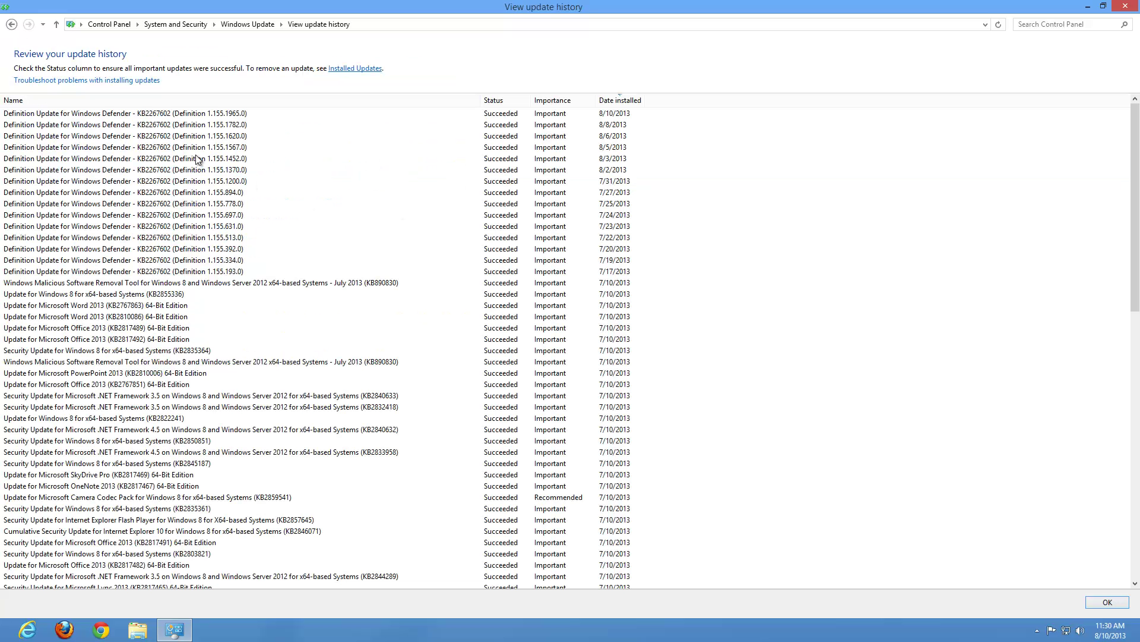
click(140, 115)
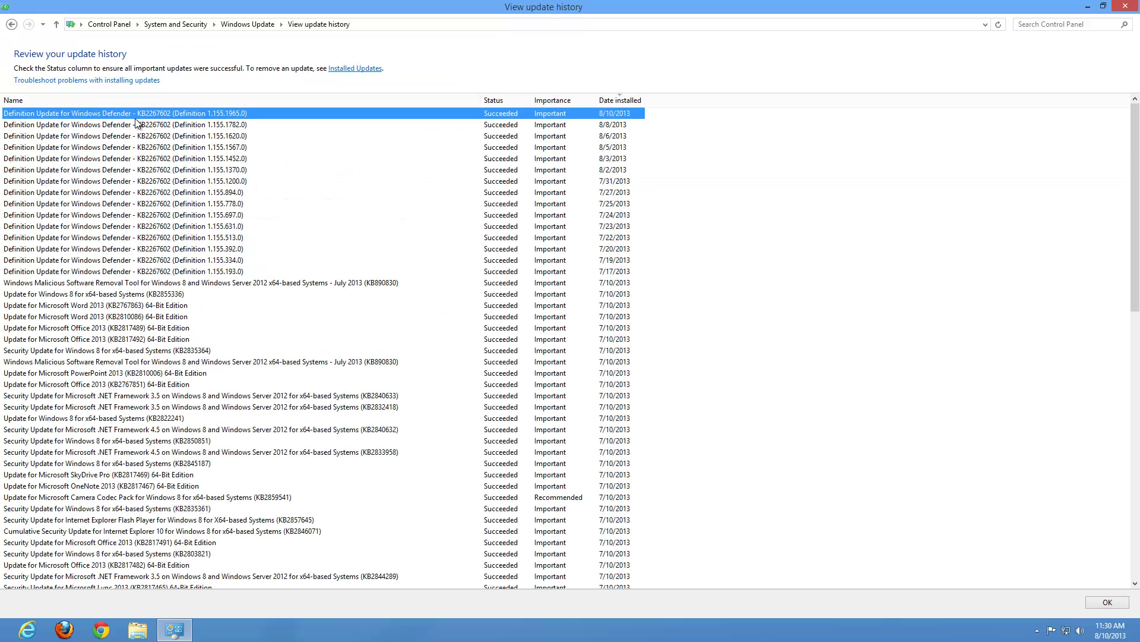
click(138, 136)
click(137, 170)
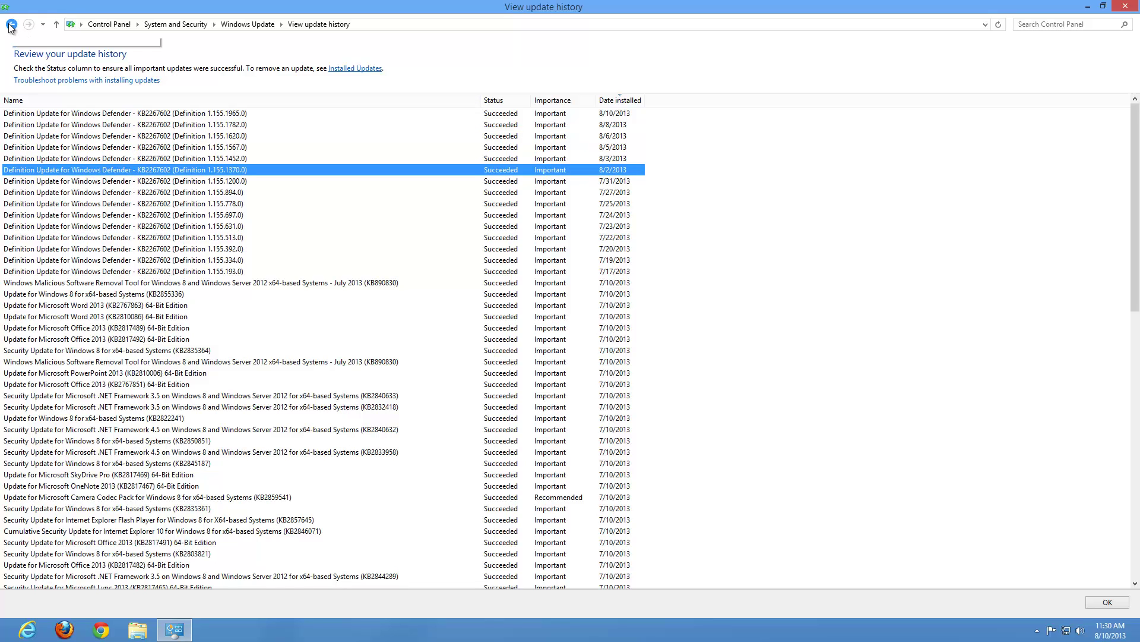
click(81, 237)
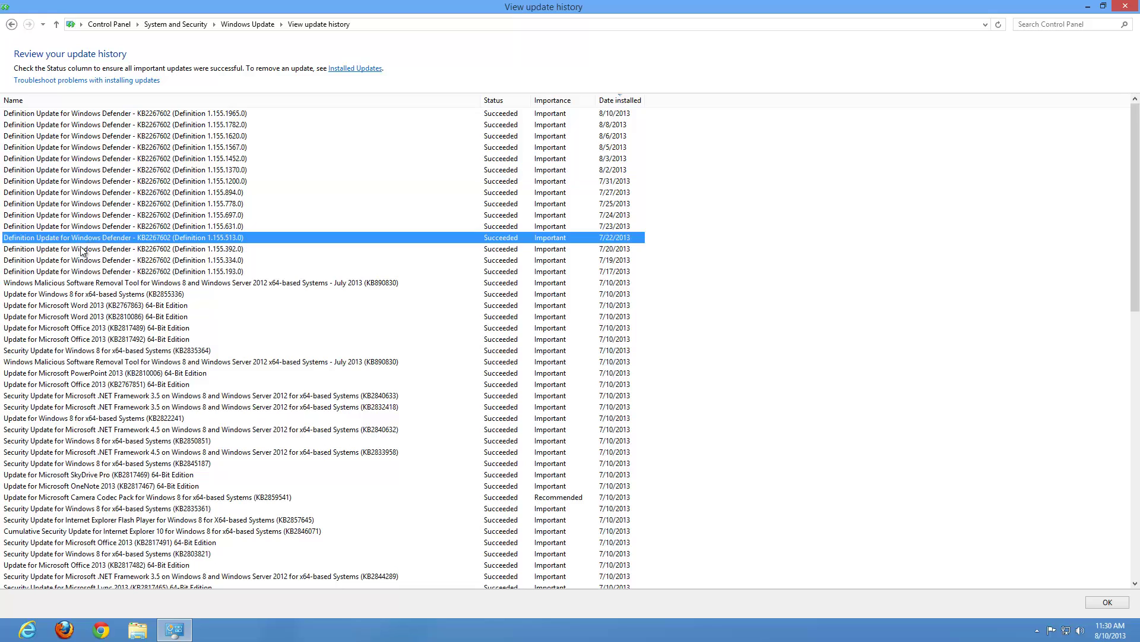
click(87, 271)
click(83, 205)
key(Up)
key(Up)
key(Up)
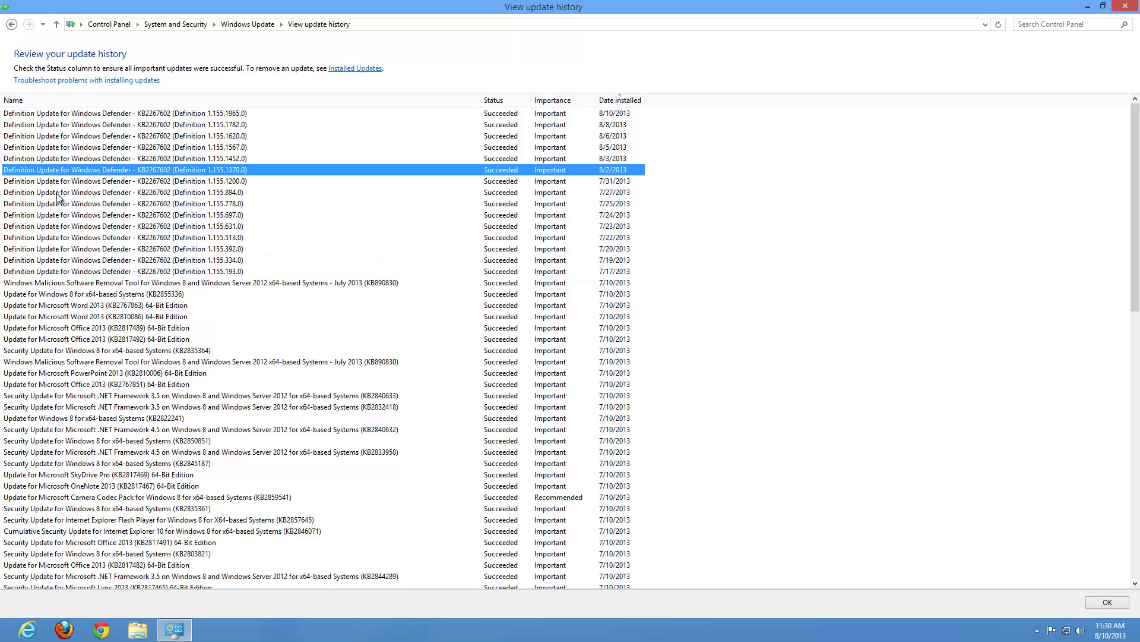
click(11, 26)
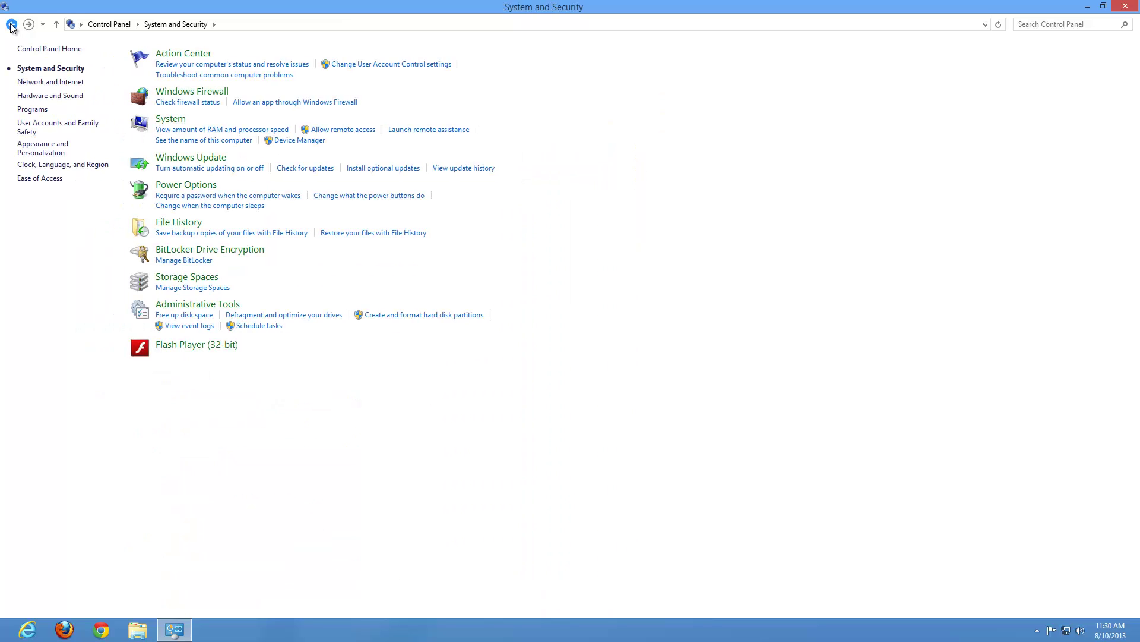
click(12, 25)
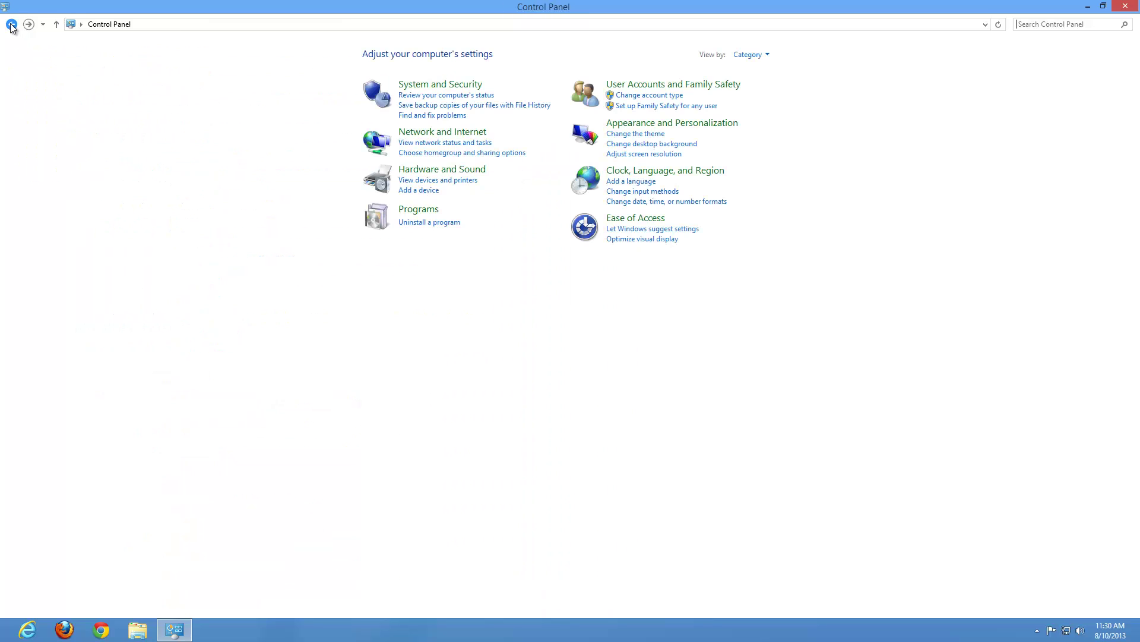
Step: View the installed updates from Programs and Features, check the uninstall option for a SkyDrive Pro update, and return to Programs
click(417, 209)
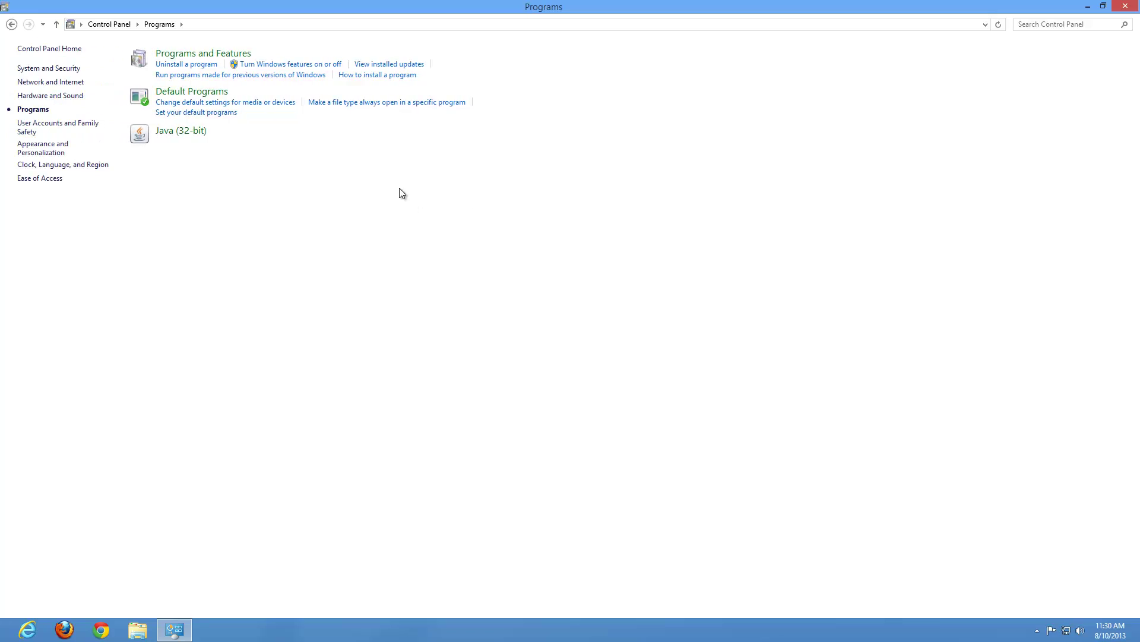
click(198, 55)
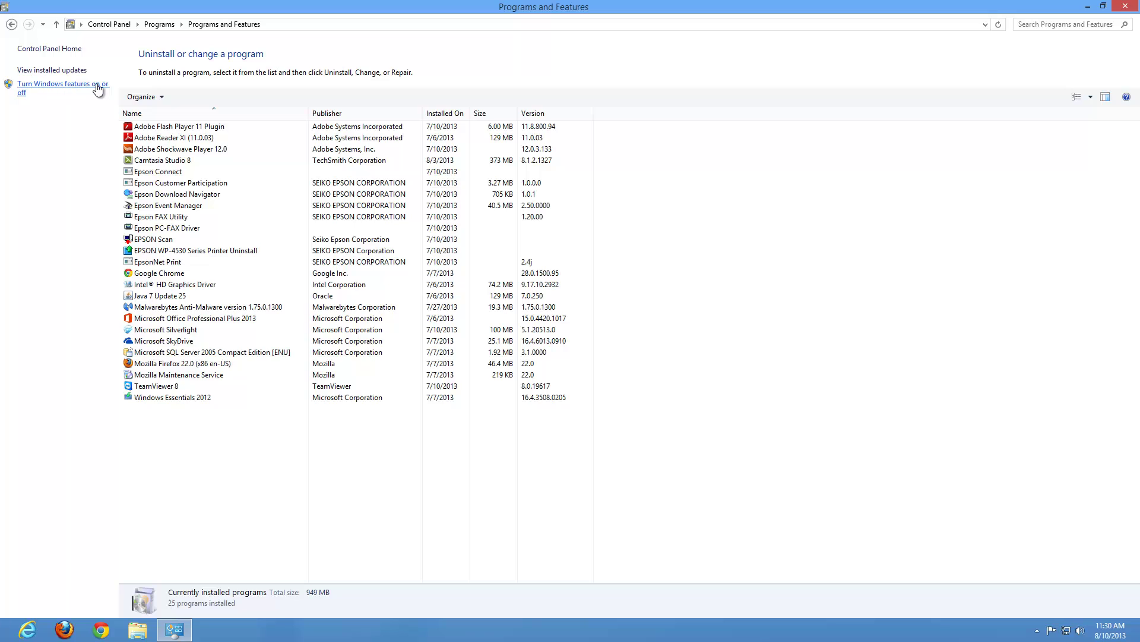
click(54, 70)
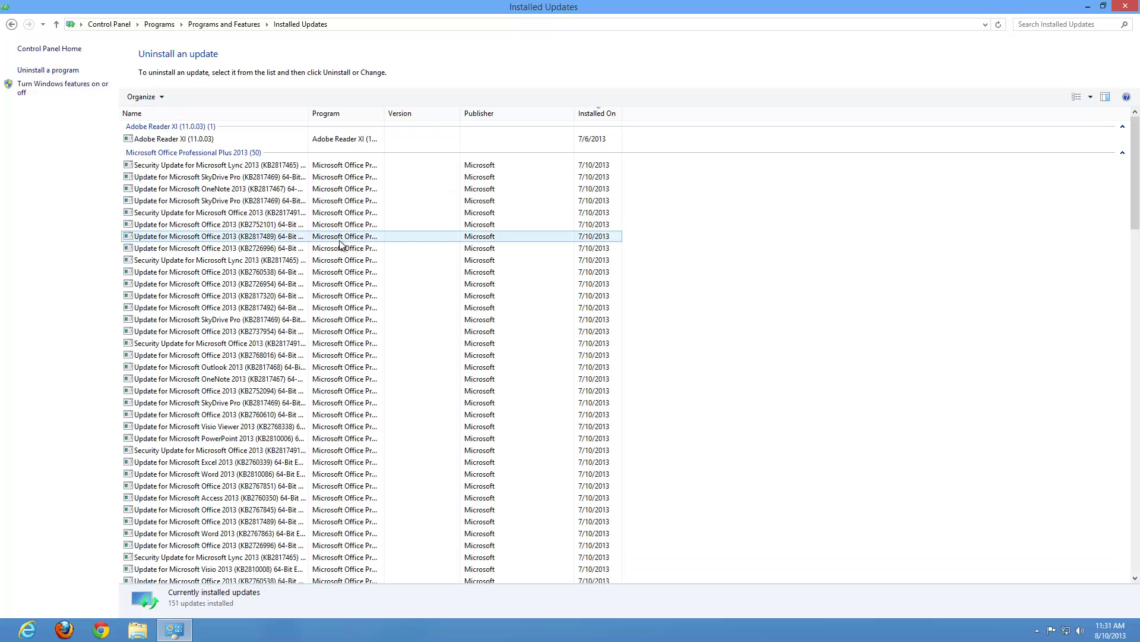
mouse_move(1137, 169)
mouse_down()
mouse_move(1138, 270)
mouse_move(1138, 162)
mouse_up()
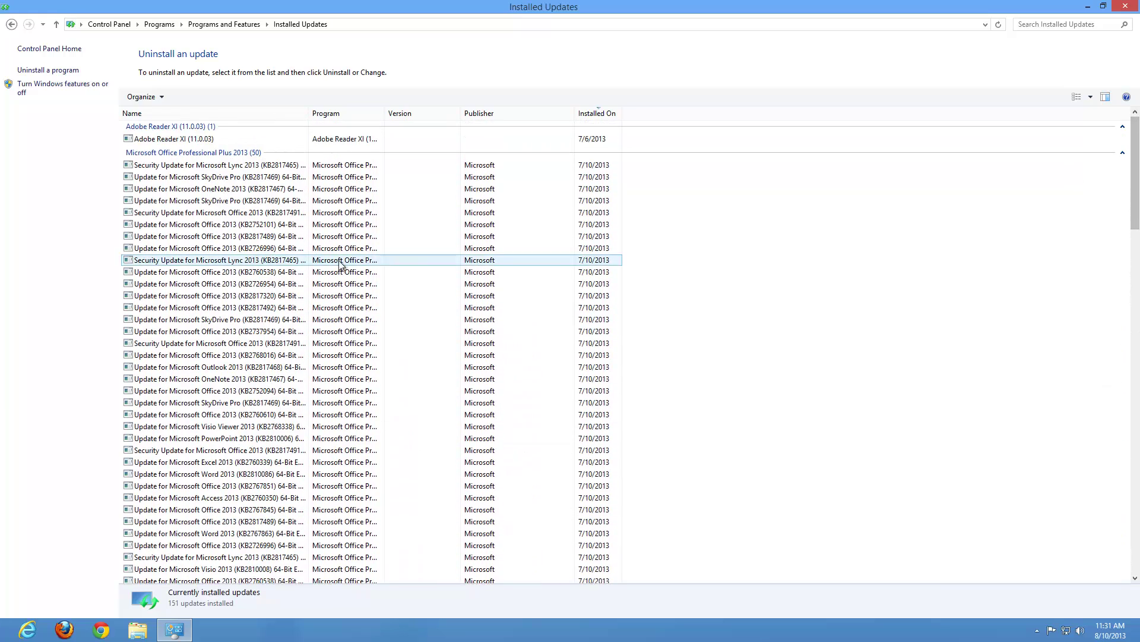
click(172, 178)
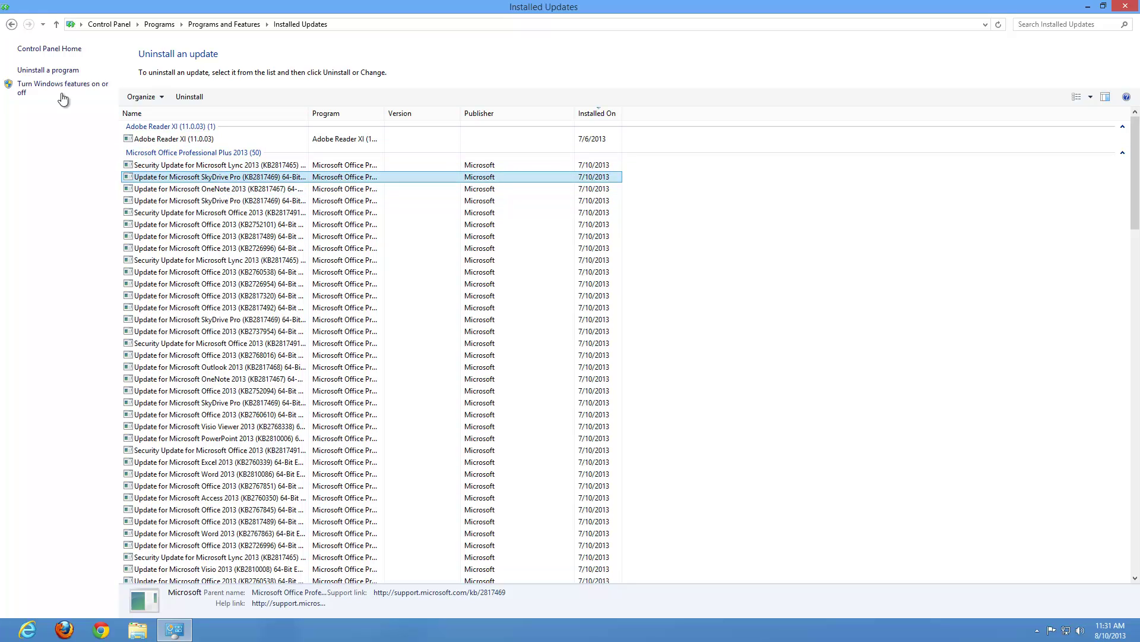
click(11, 27)
click(12, 27)
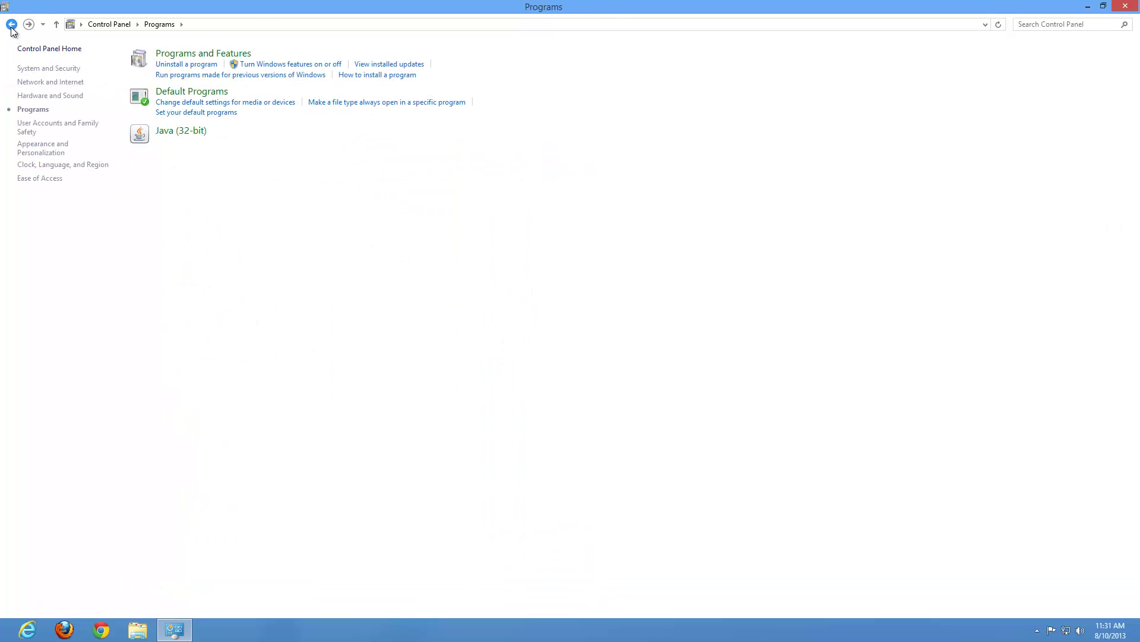
Step: Look over the System and Security category once more and return to the Control Panel home page
click(11, 27)
click(409, 87)
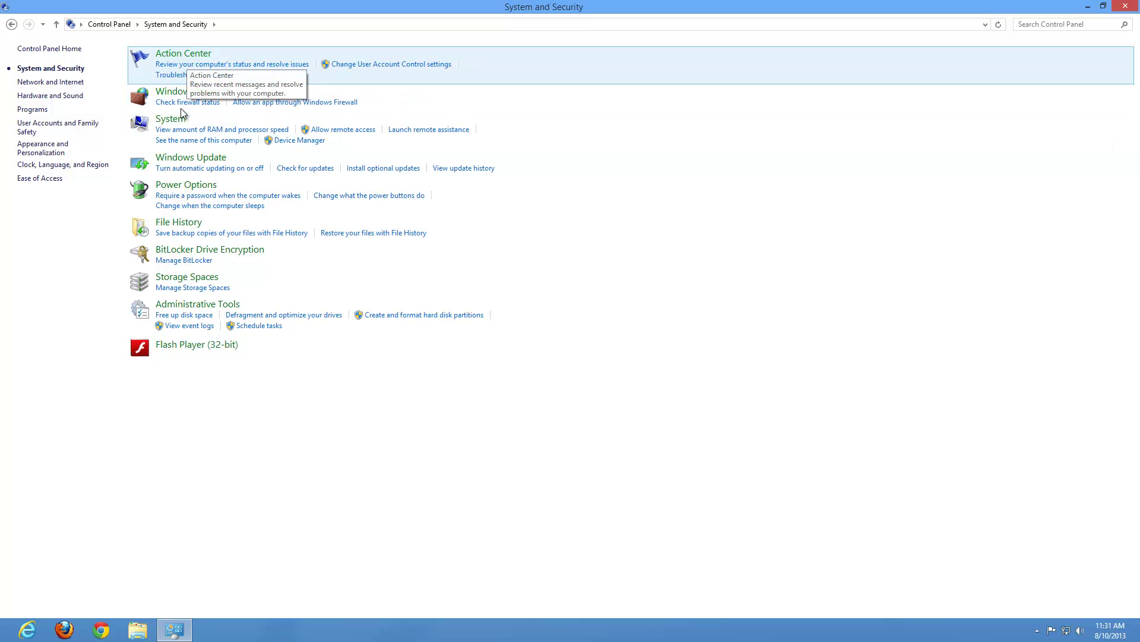
click(10, 24)
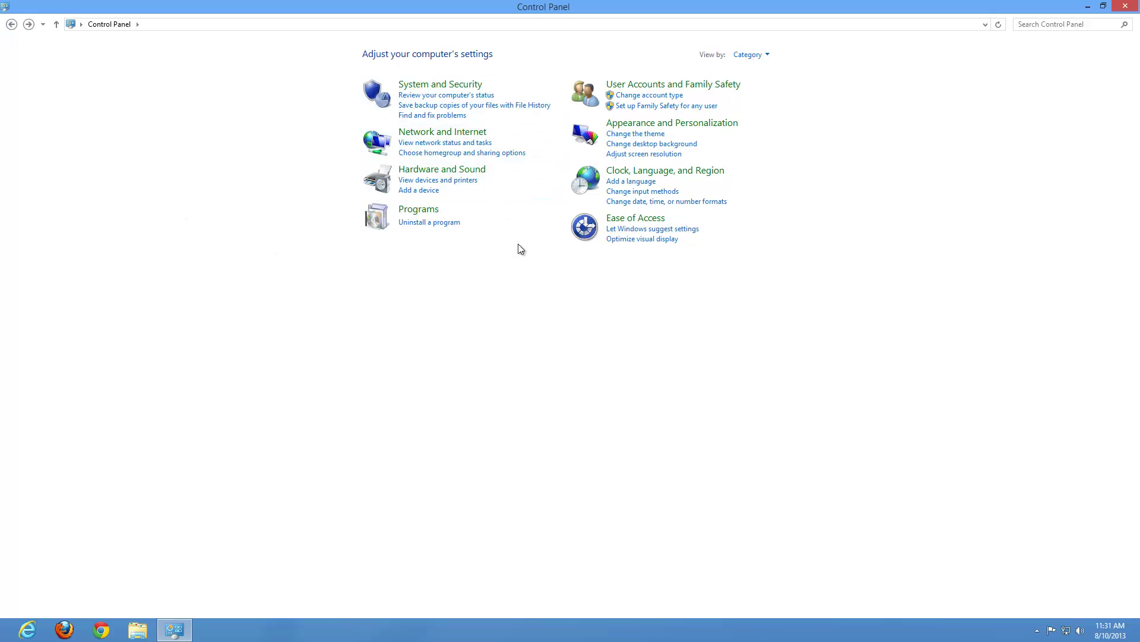
Step: Restore the maximized Control Panel to a movable window on the desktop and open a File Explorer window alongside it
click(1104, 8)
drag(687, 69, 804, 62)
click(138, 630)
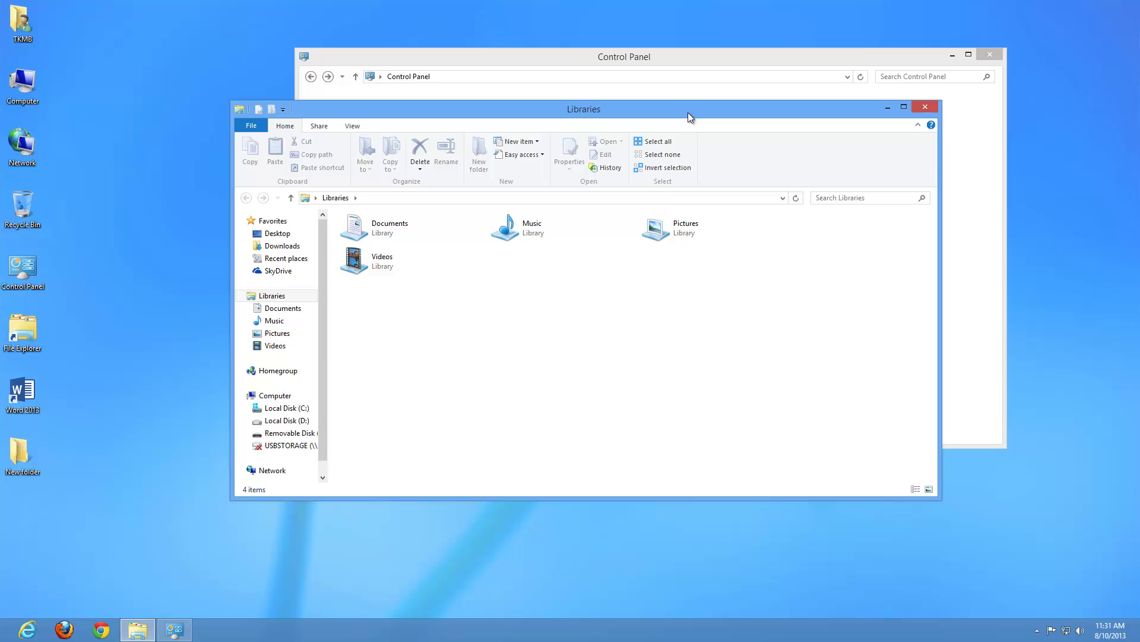
Step: Move the Libraries window around the desktop and snap it to the left half of the screen
drag(687, 112, 531, 154)
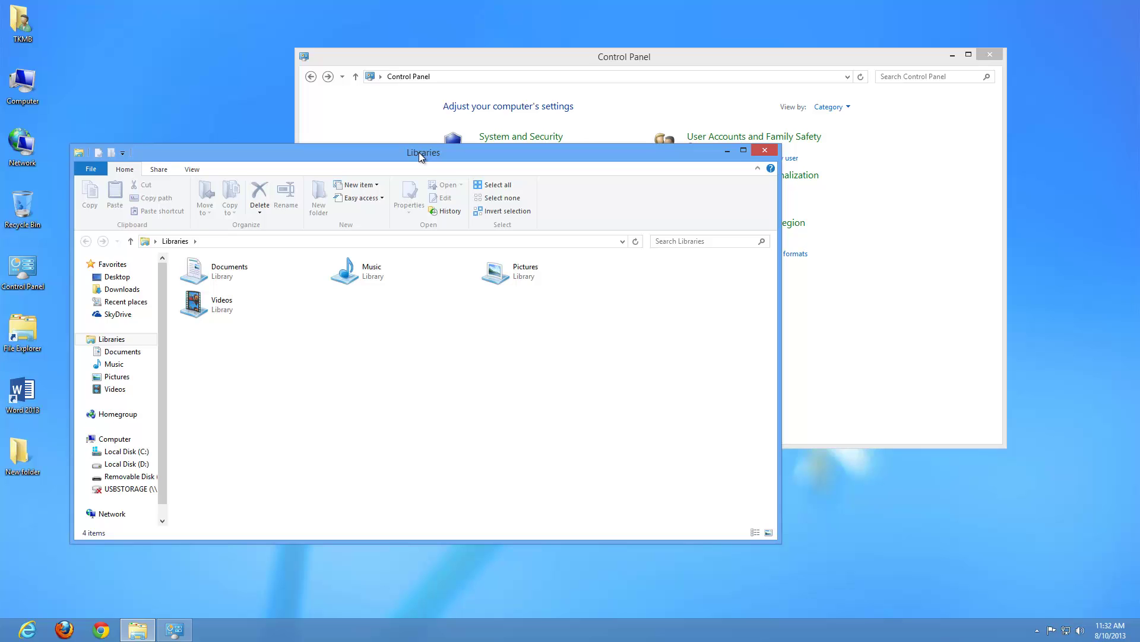
drag(430, 159, 483, 123)
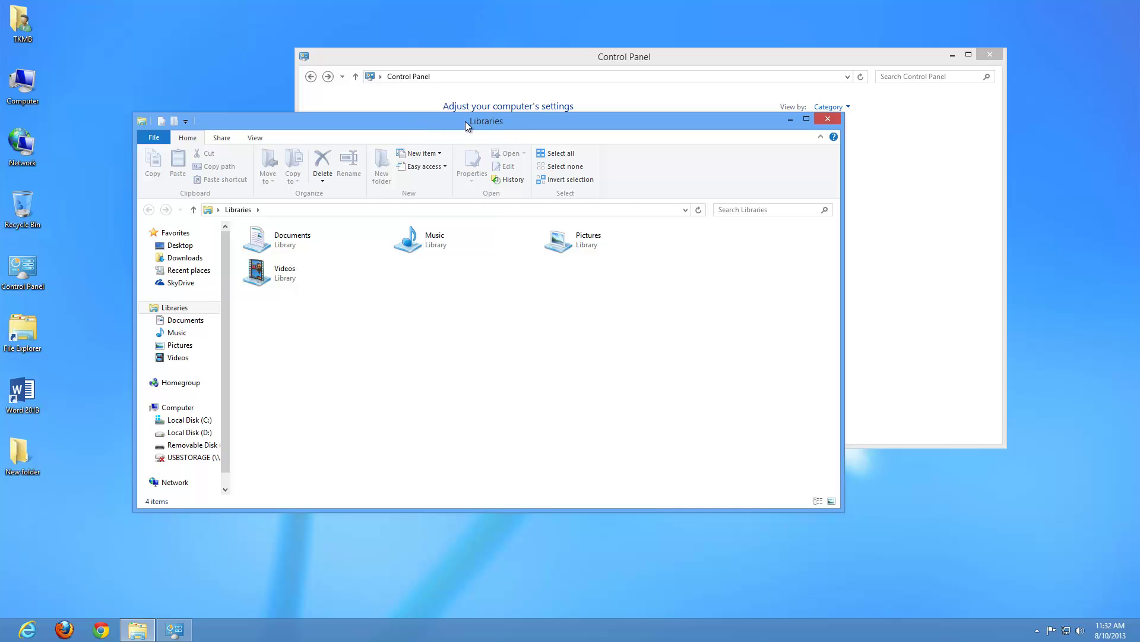
drag(465, 121, 2, 423)
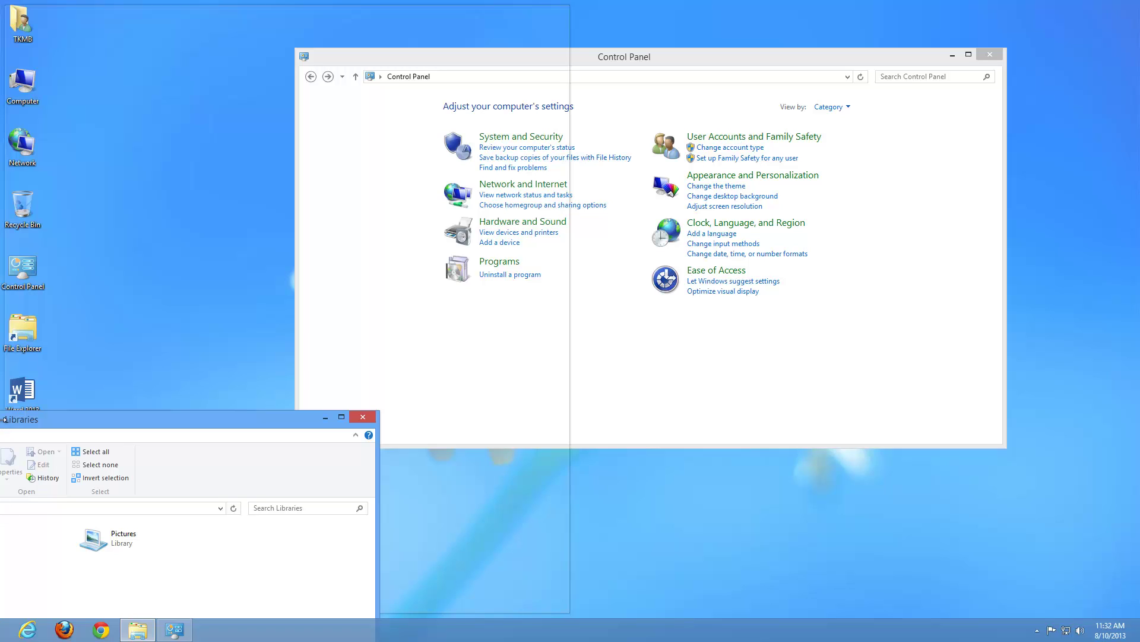
drag(3, 419, 3, 419)
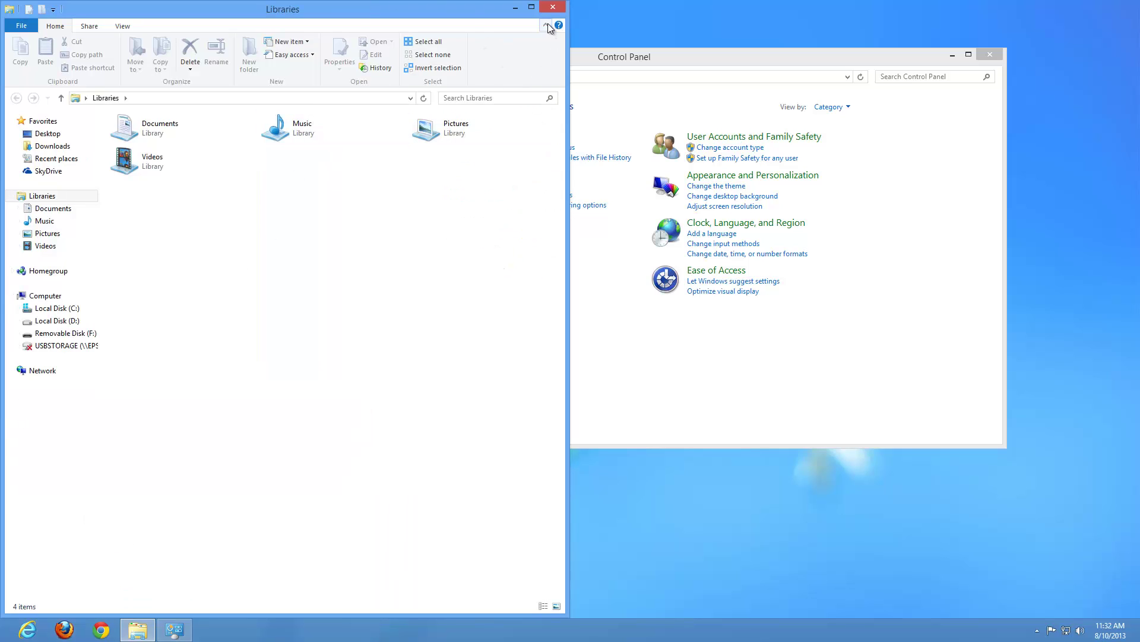
Step: Bring the Control Panel window to the front and snap it to the right half of the screen
click(643, 56)
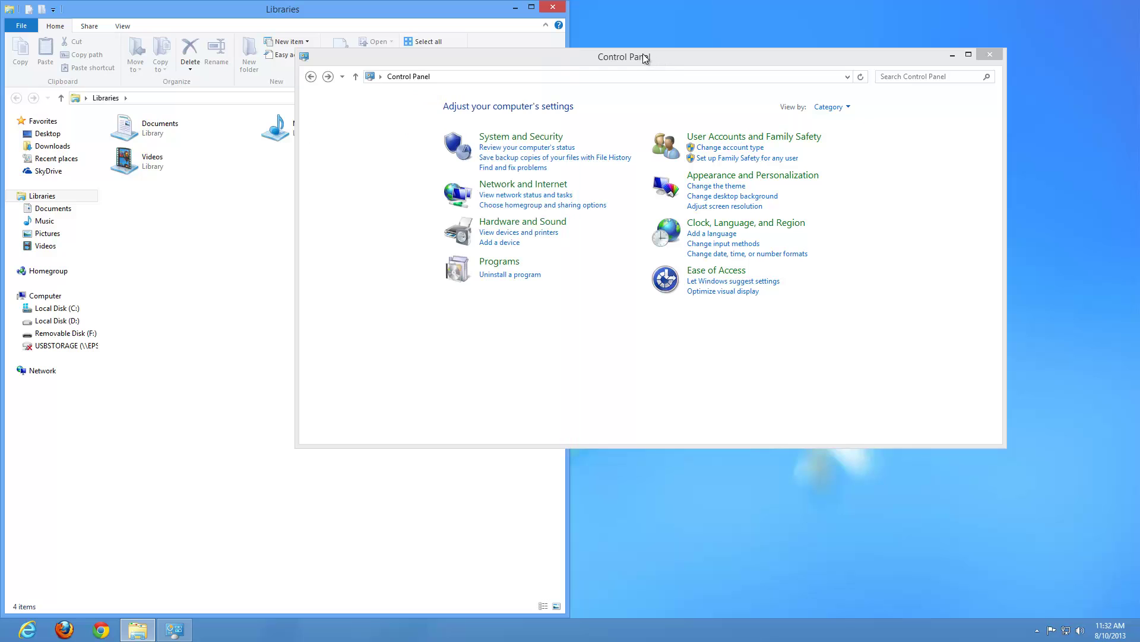
click(643, 54)
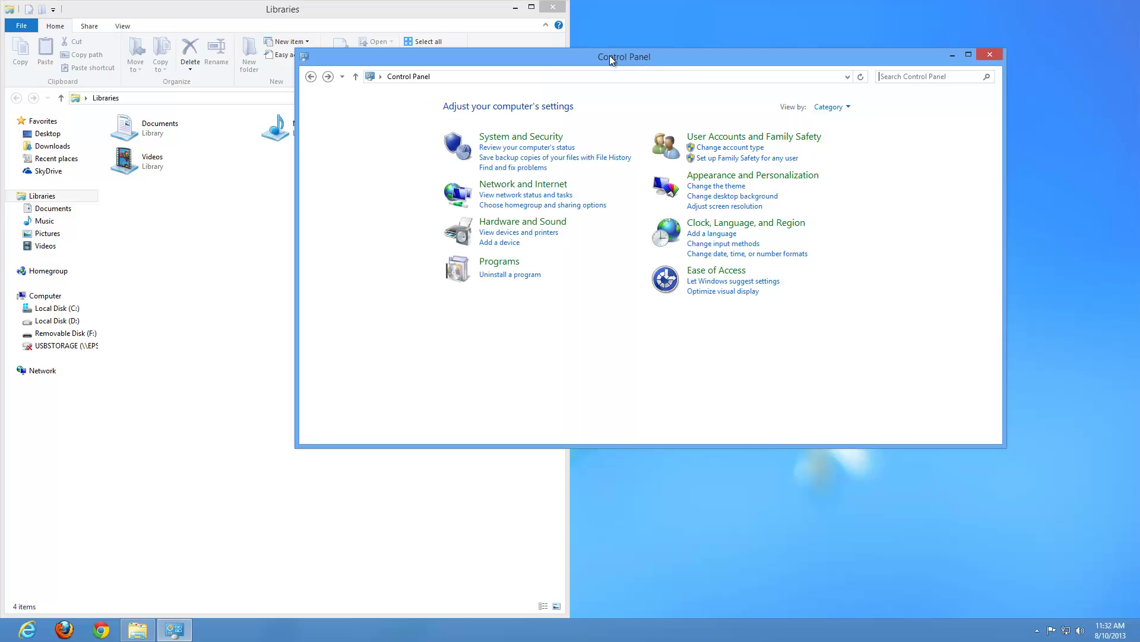
drag(609, 55, 934, 336)
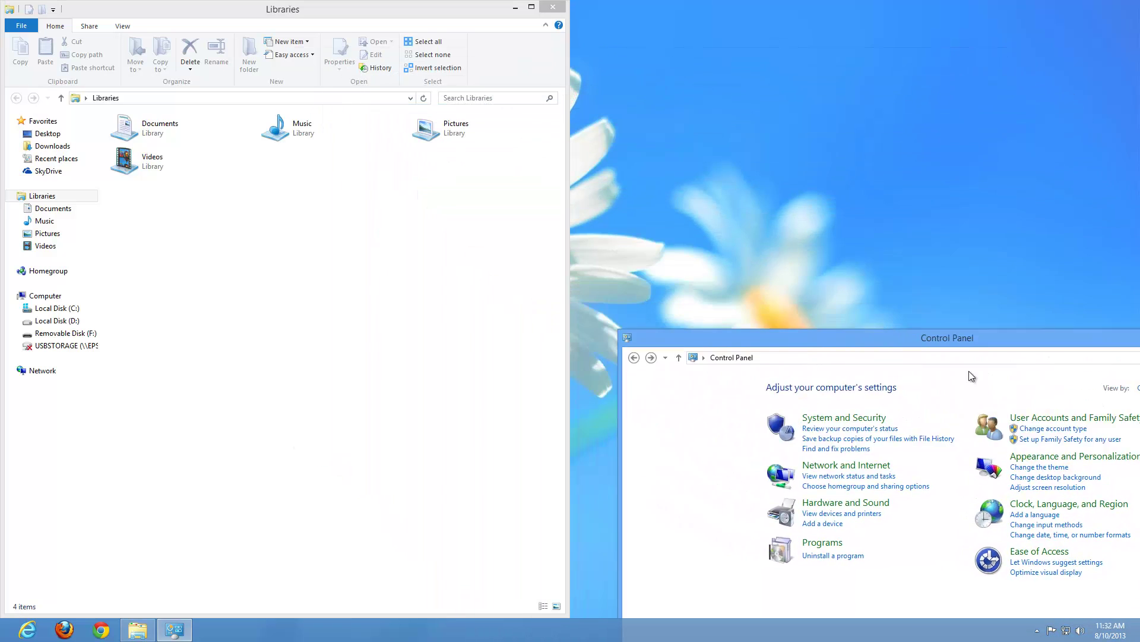
drag(969, 374, 1139, 535)
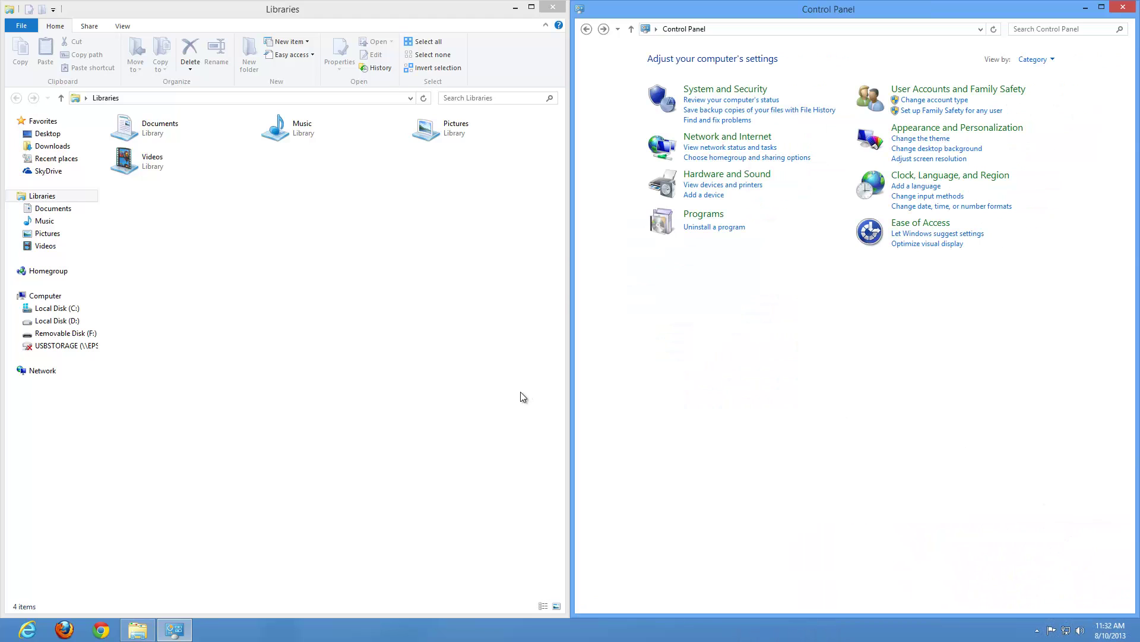